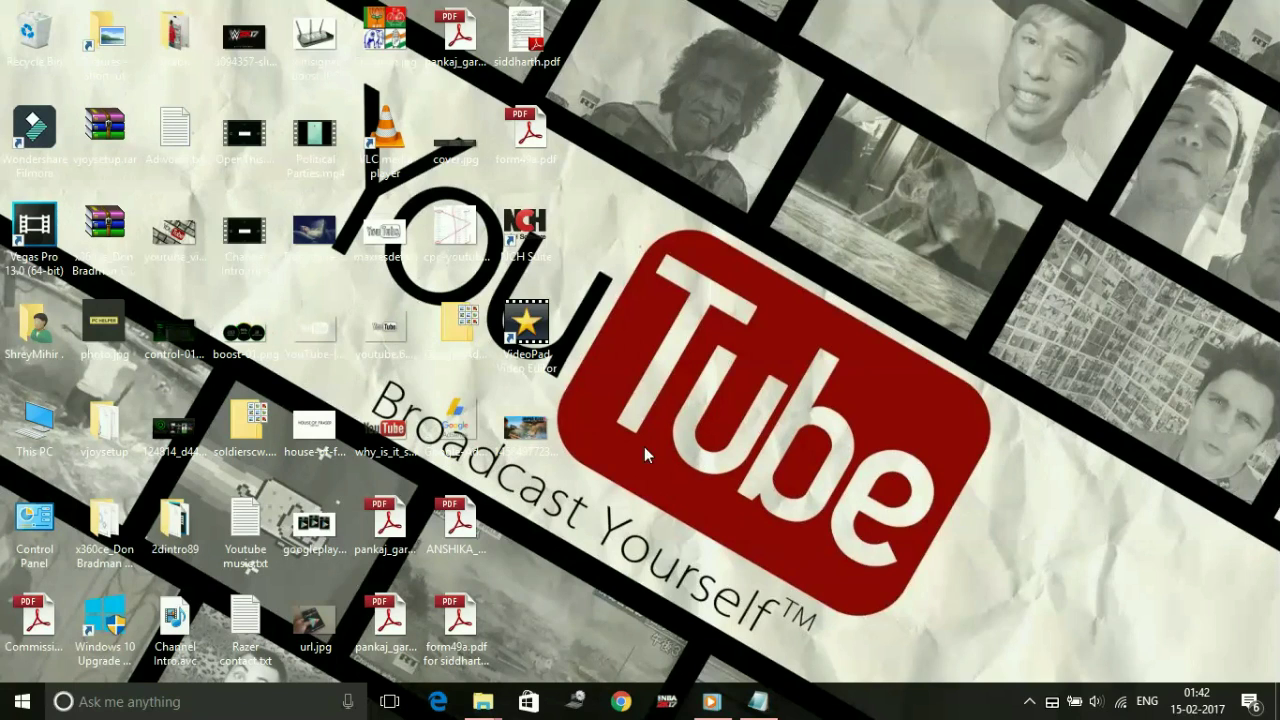
Restore the Fix lagging.txt notes in Notepad from the taskbar.
click(758, 701)
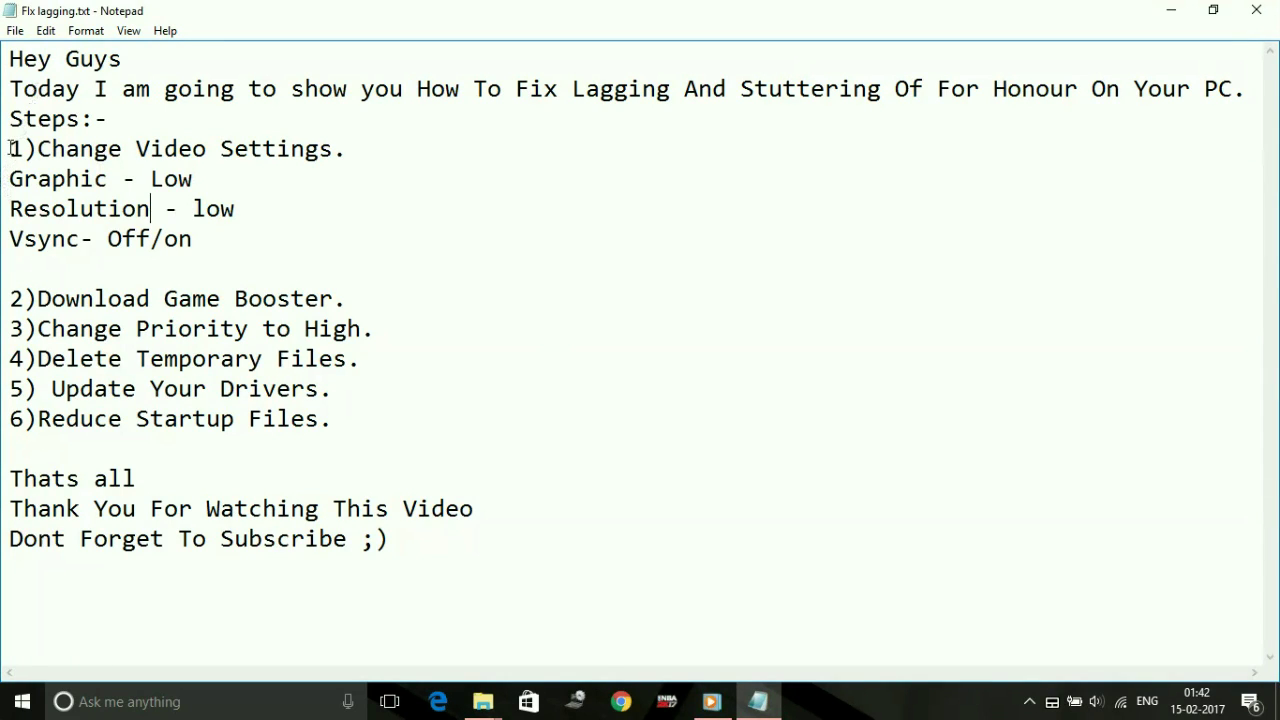
Highlight each video settings line in turn, leaving the caret after 'Vsync- Off/on'.
drag(9, 148, 355, 143)
click(355, 143)
drag(7, 180, 314, 174)
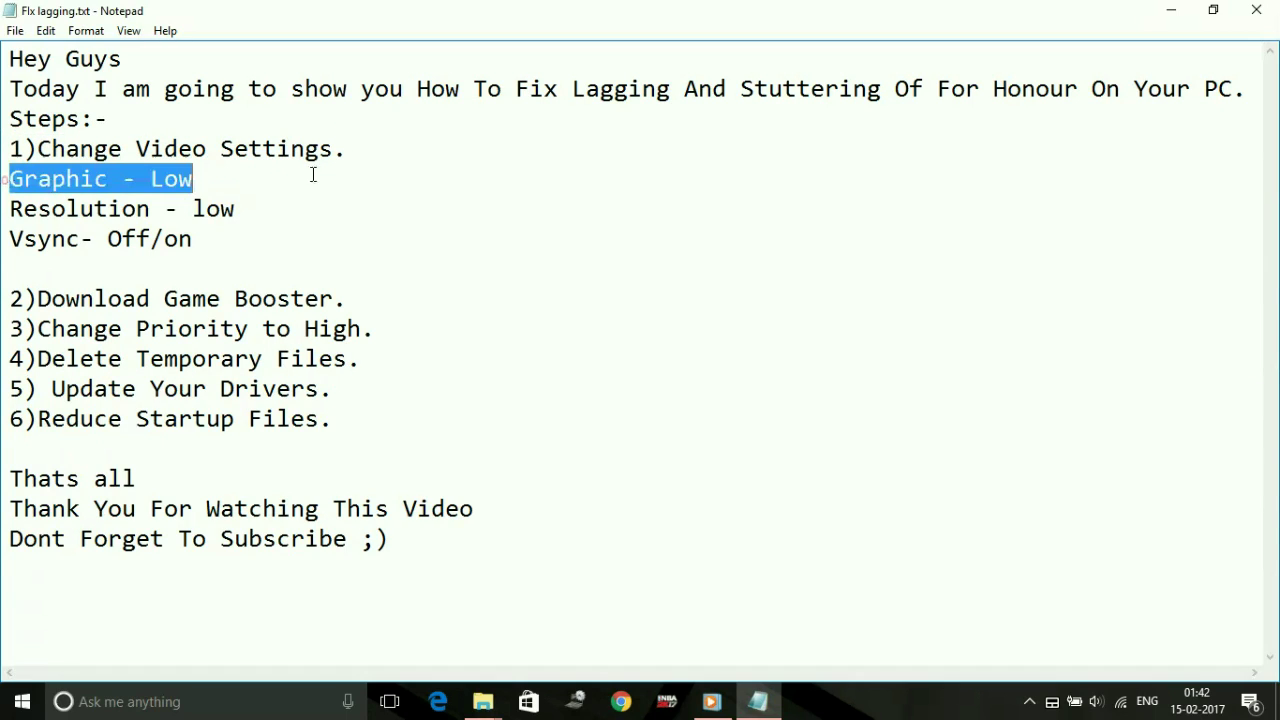
drag(9, 210, 420, 197)
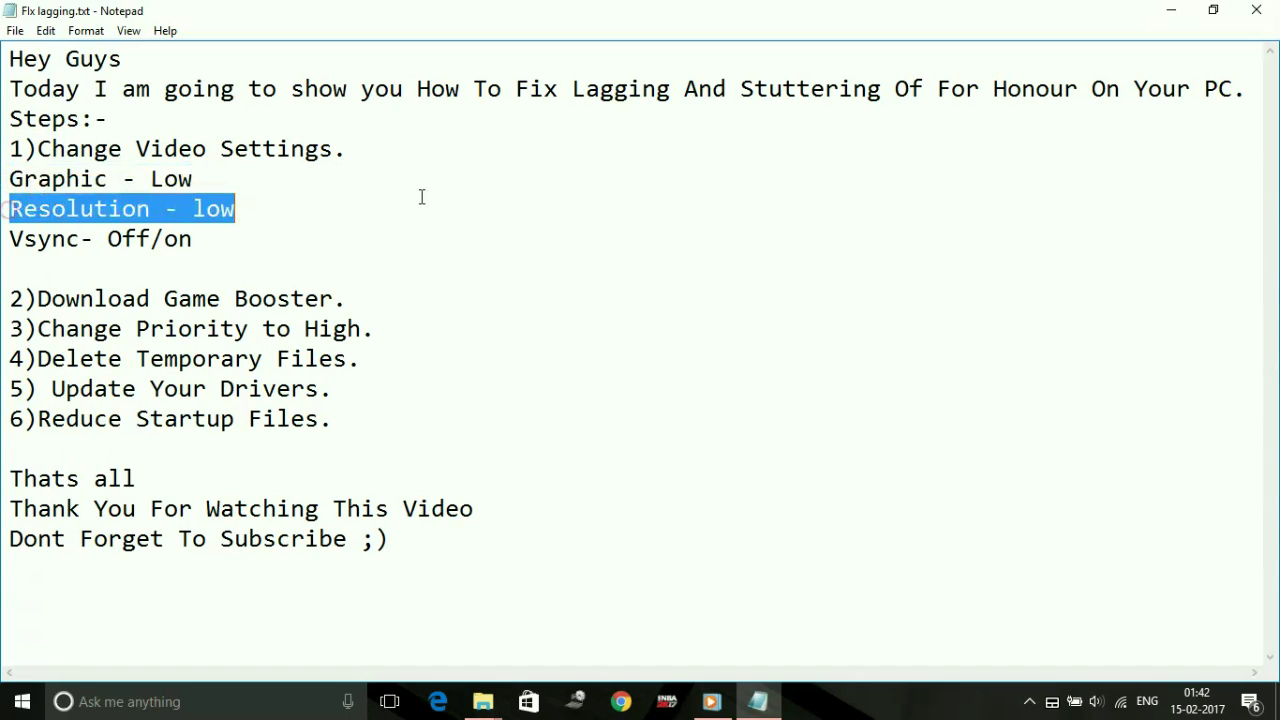
click(420, 197)
drag(11, 237, 329, 237)
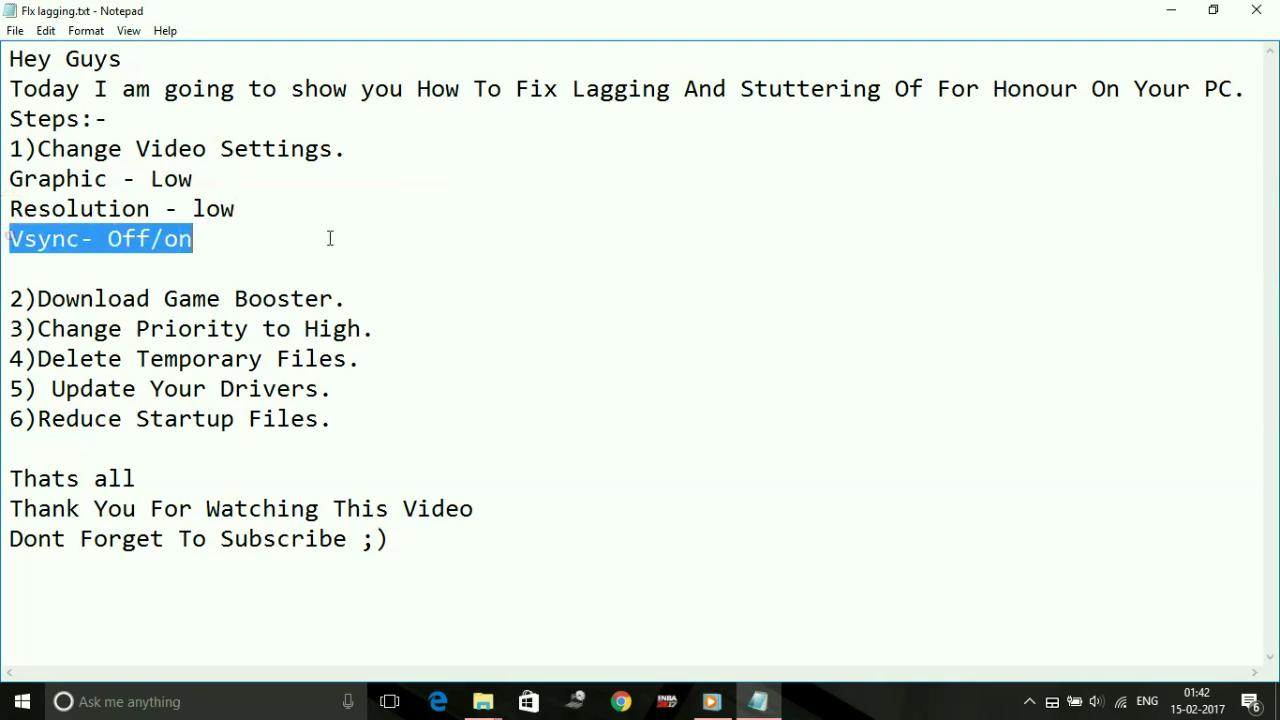
click(12, 247)
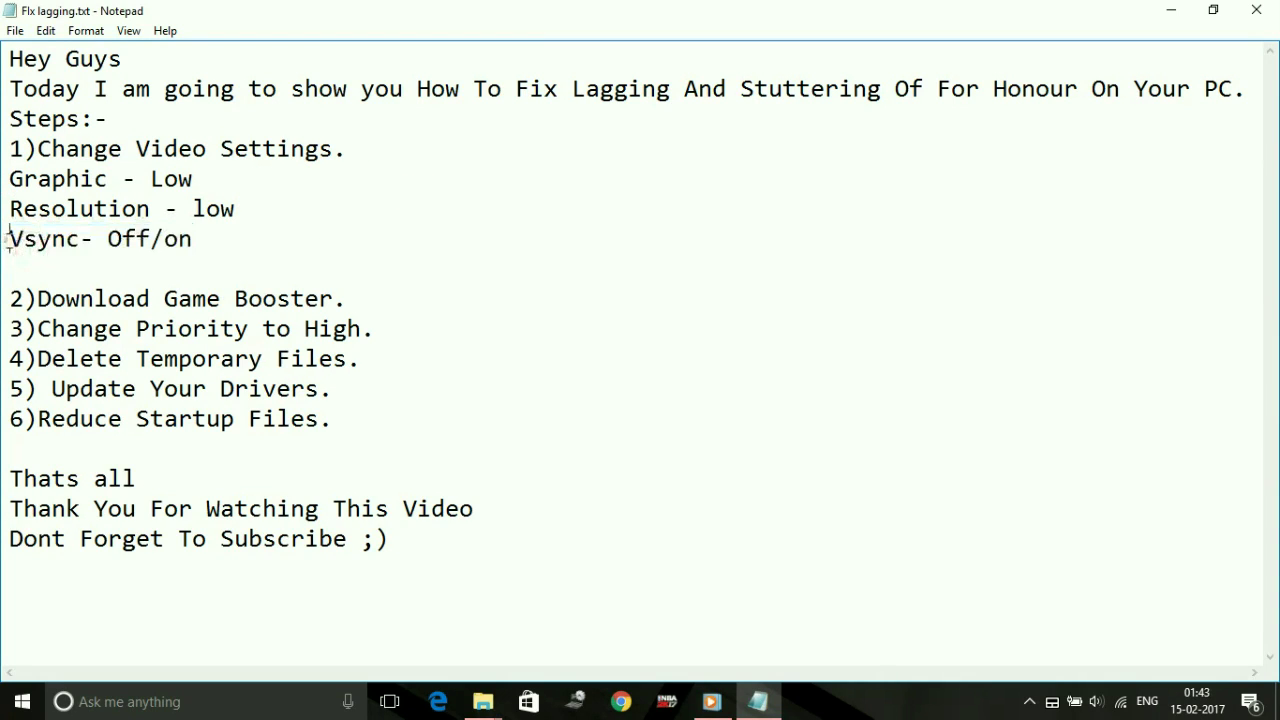
drag(9, 240, 237, 260)
click(237, 260)
click(221, 249)
Highlight the whole video settings step, then steps 2–6 and 'Download Game Booster', then launch Chrome.
drag(8, 160, 251, 263)
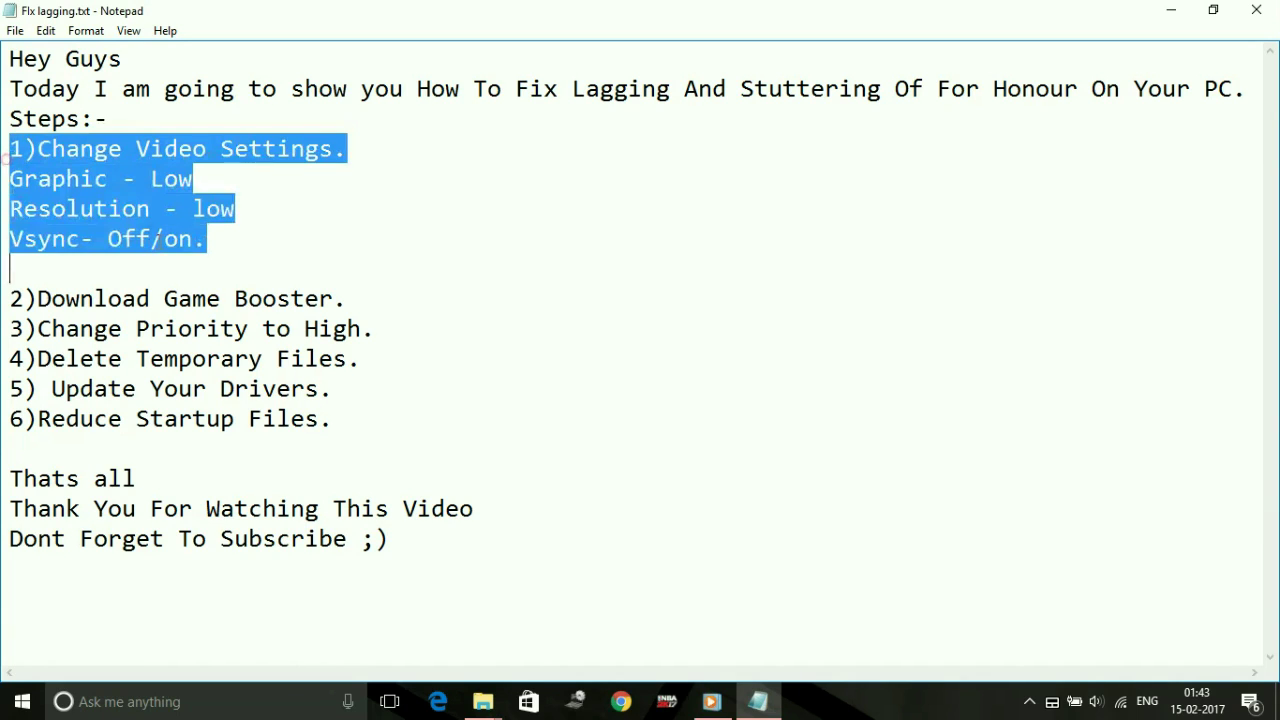
click(251, 263)
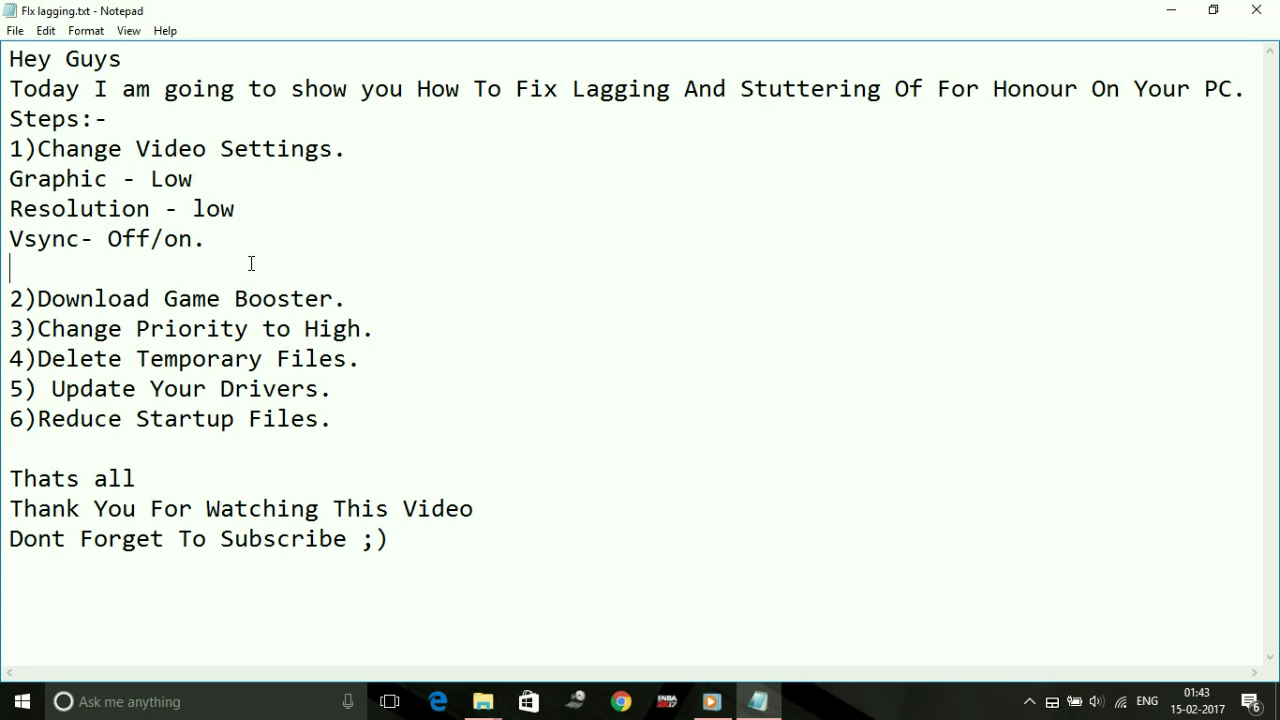
click(29, 272)
drag(8, 298, 363, 449)
click(360, 449)
drag(8, 298, 389, 300)
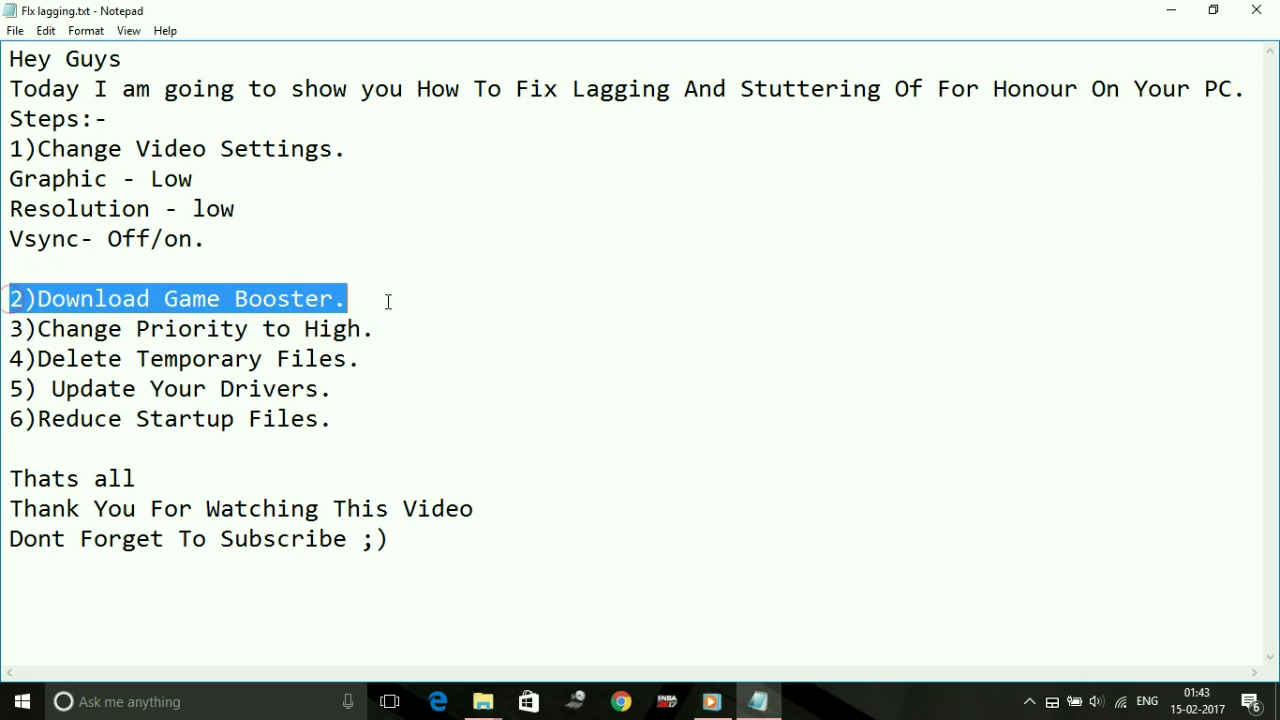
click(387, 301)
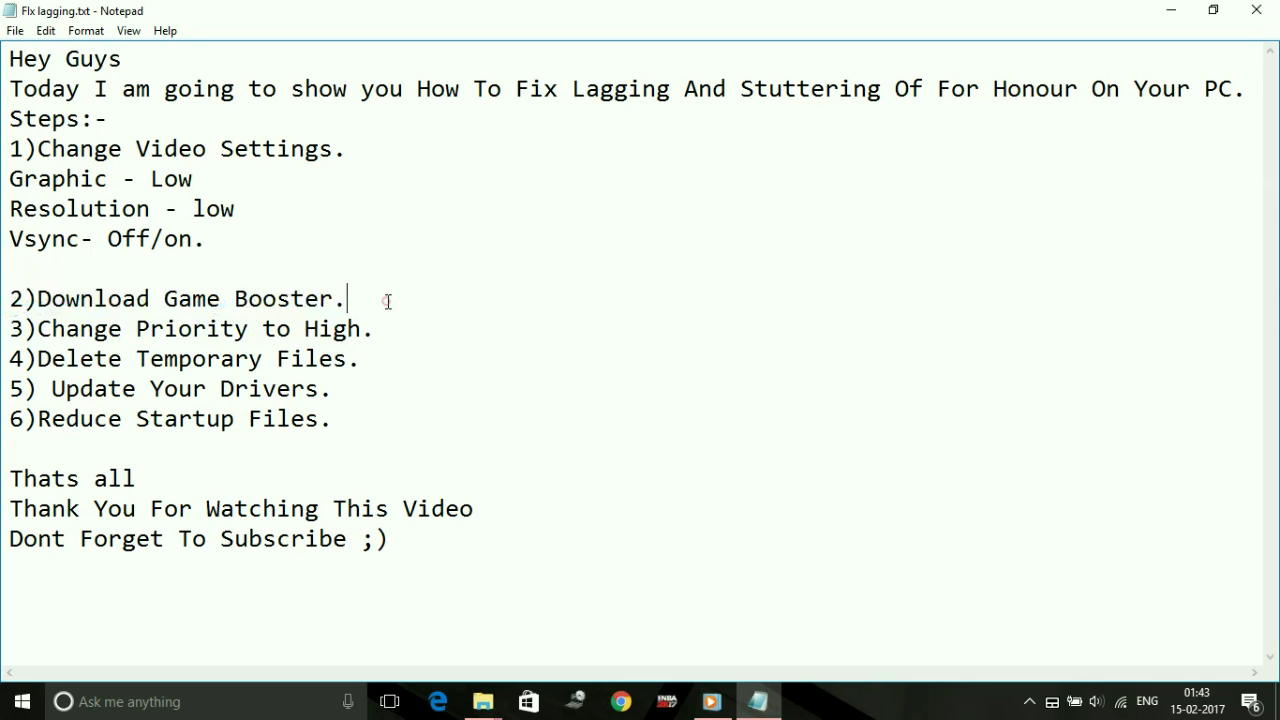
click(622, 703)
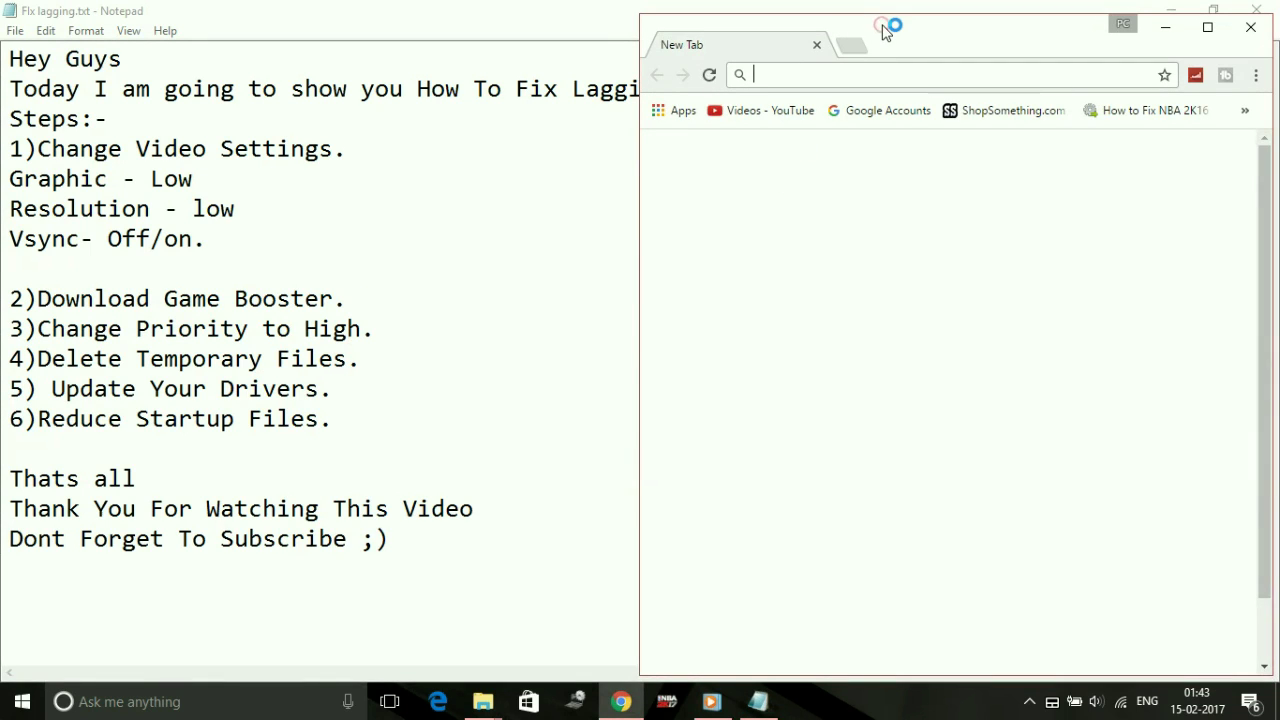
Maximize Chrome, search 'download razer cortex game booster' and start the Razer Cortex download from razerzone.
double_click(884, 30)
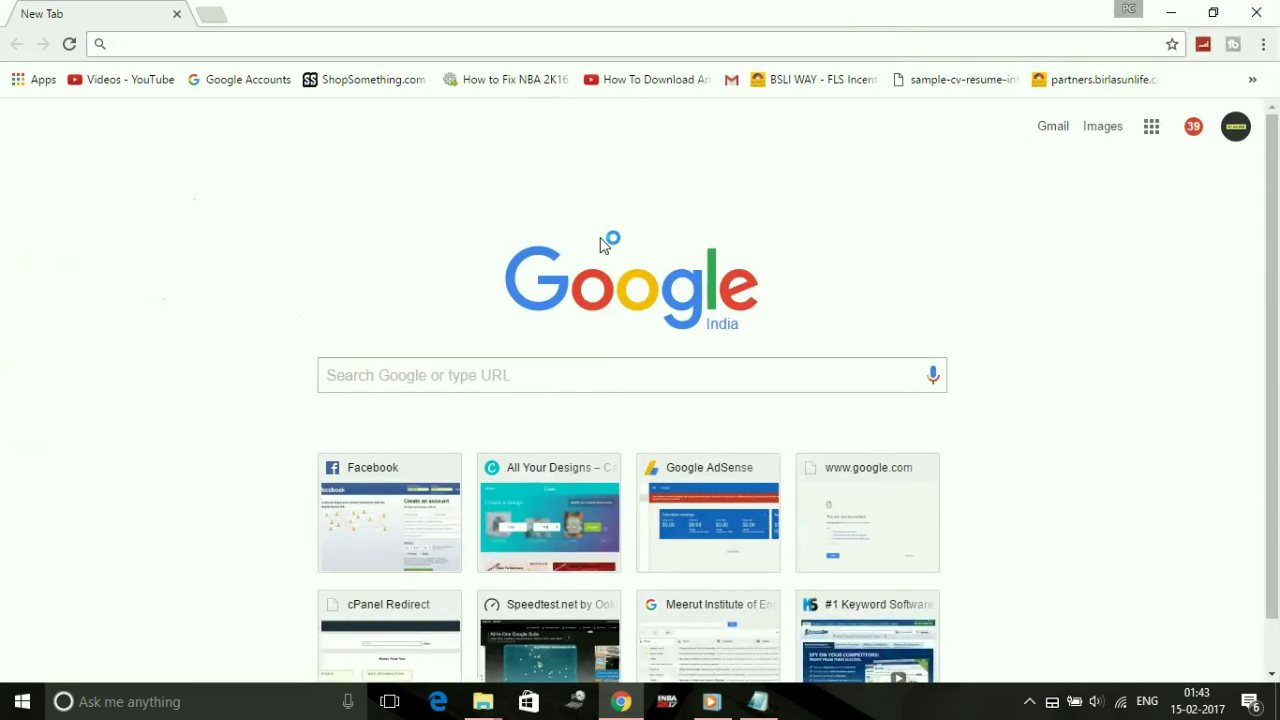
text(fdown)
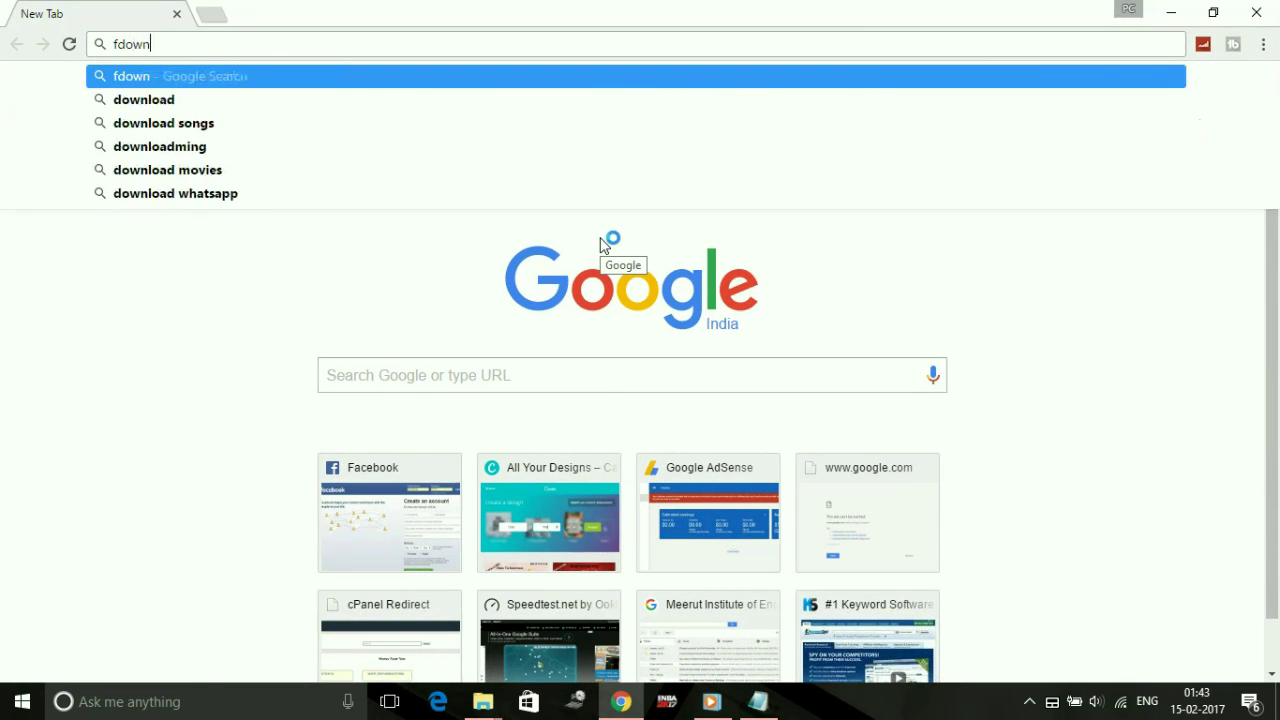
key(BackSpace)
key(BackSpace)
key(BackSpace)
key(BackSpace)
text(dow)
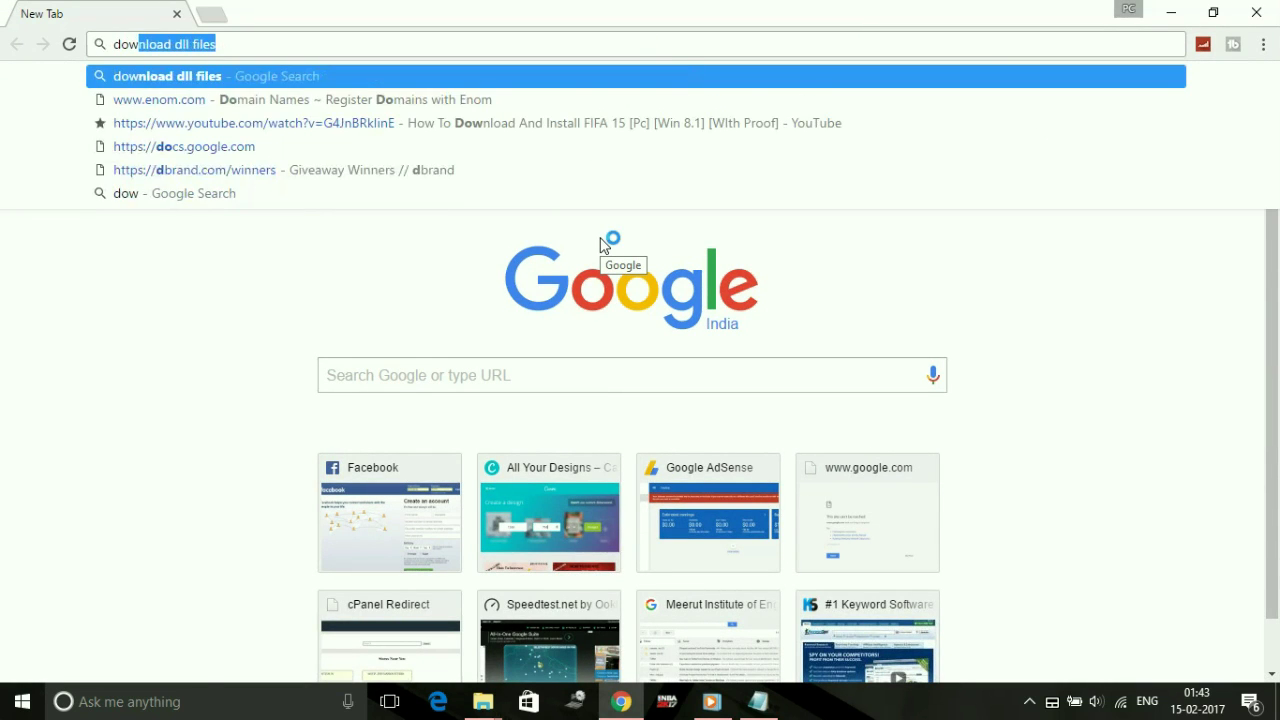
text(nload ra)
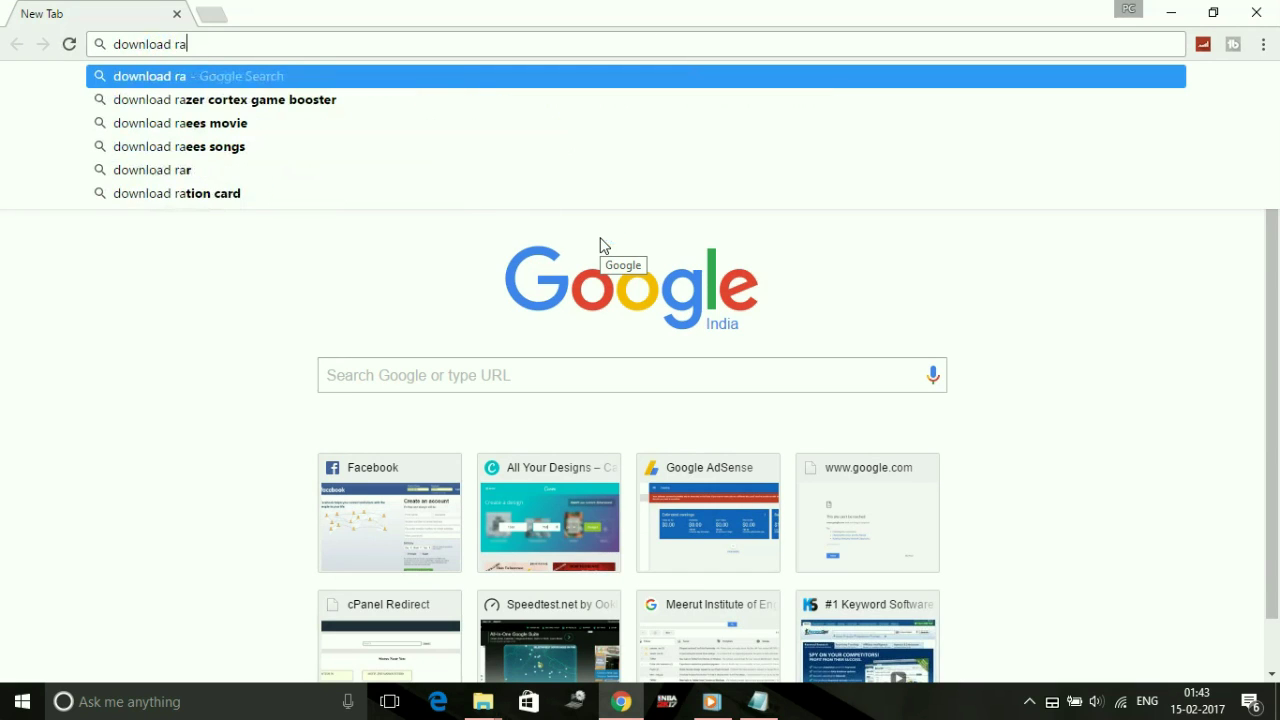
key(Down)
key(Return)
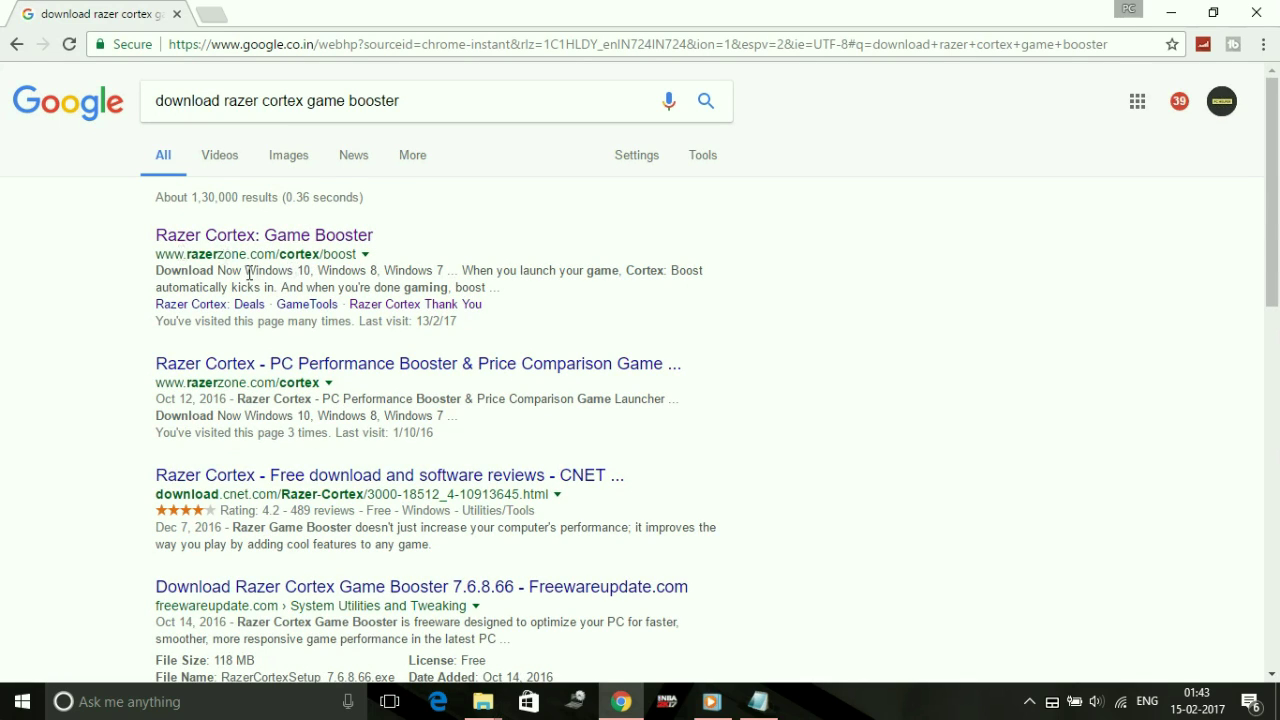
click(282, 244)
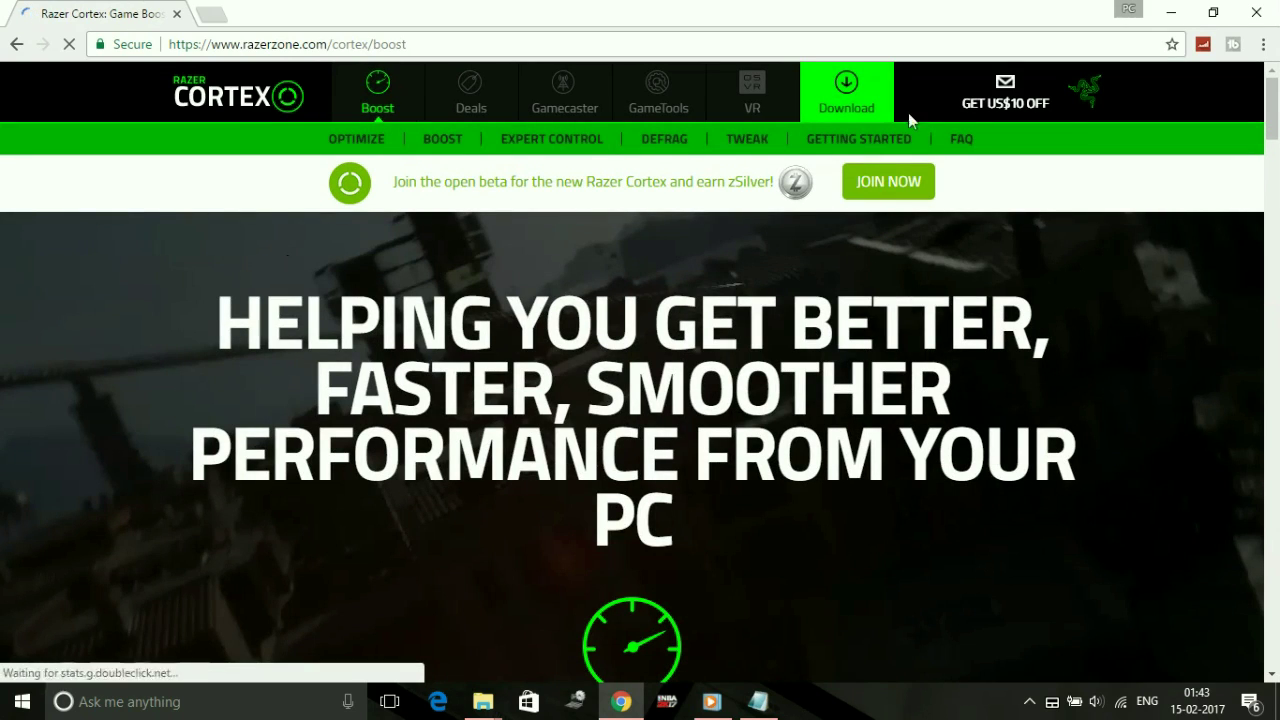
click(833, 116)
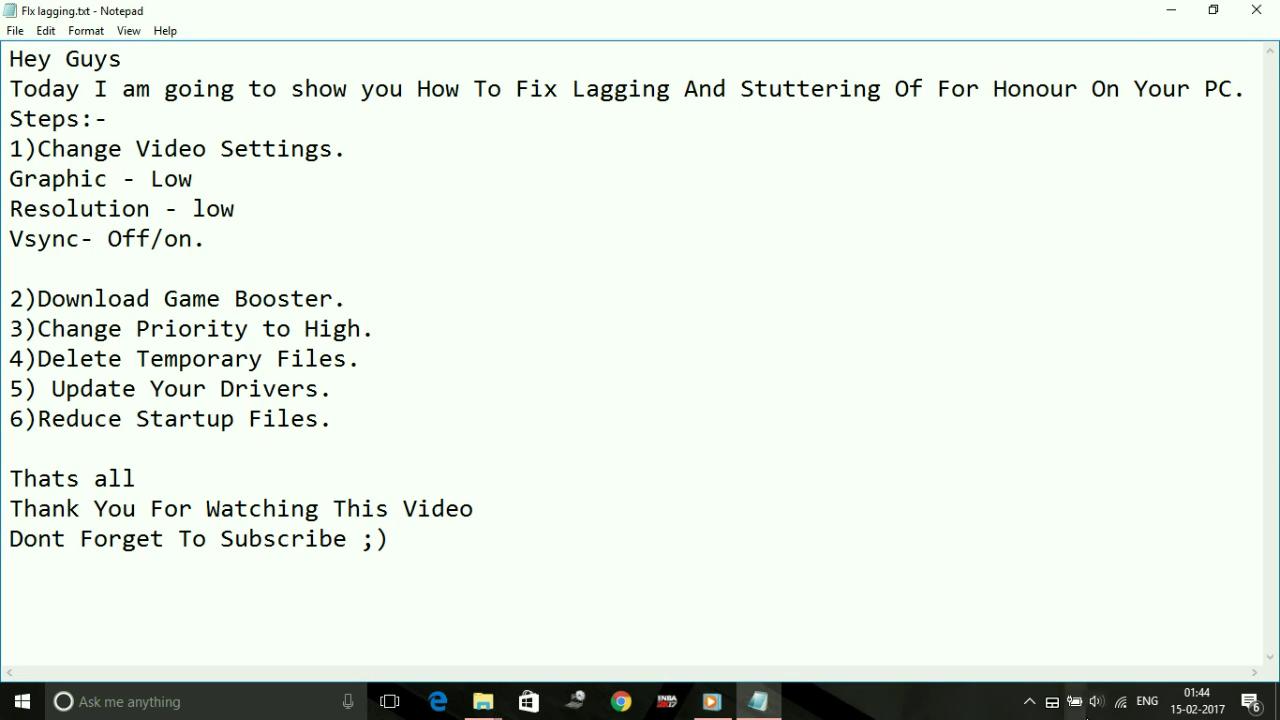
In Power Options, try the Razer Cortex Power Plan, revert to Power saver, and close the window.
right_click(1075, 701)
click(1117, 674)
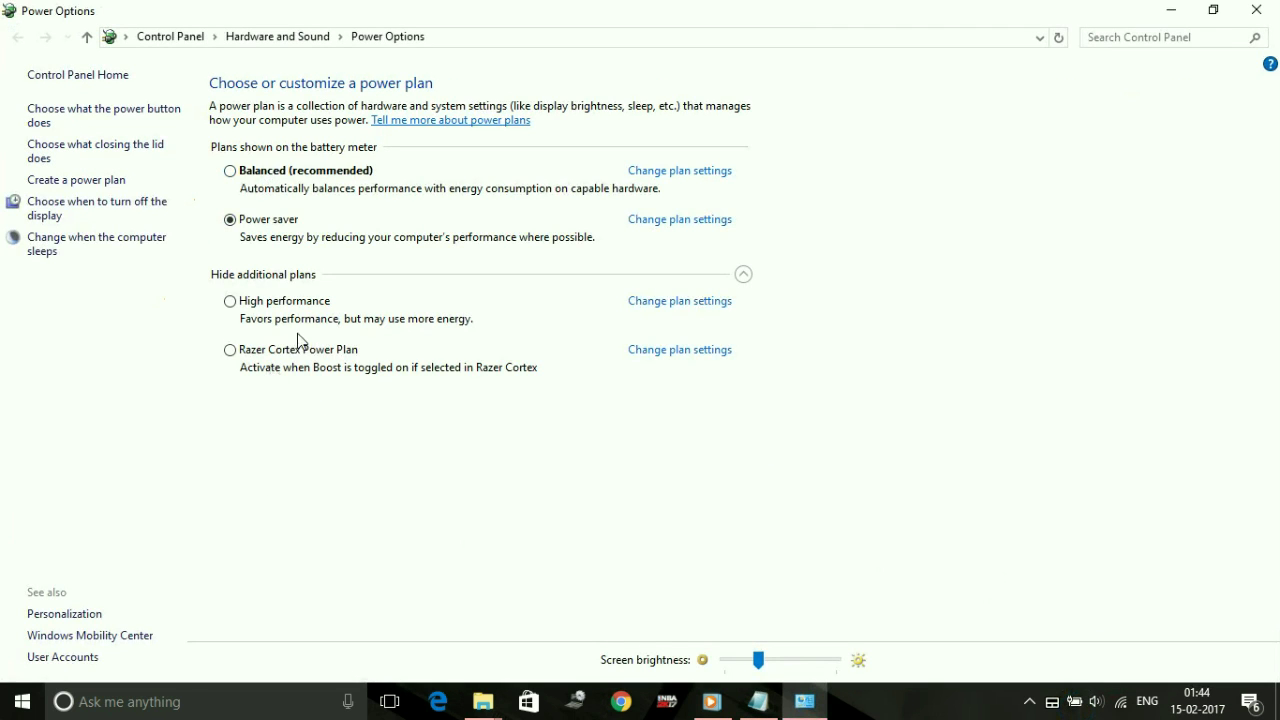
click(258, 352)
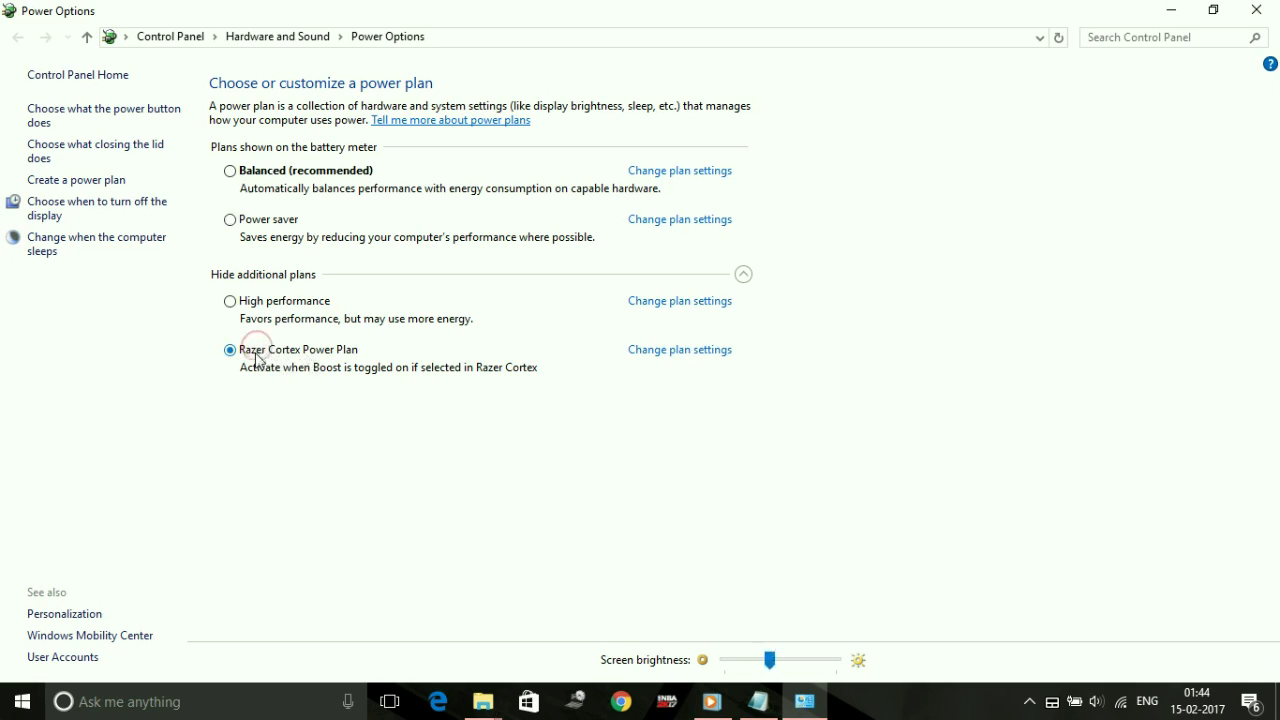
click(540, 362)
click(269, 222)
click(1256, 9)
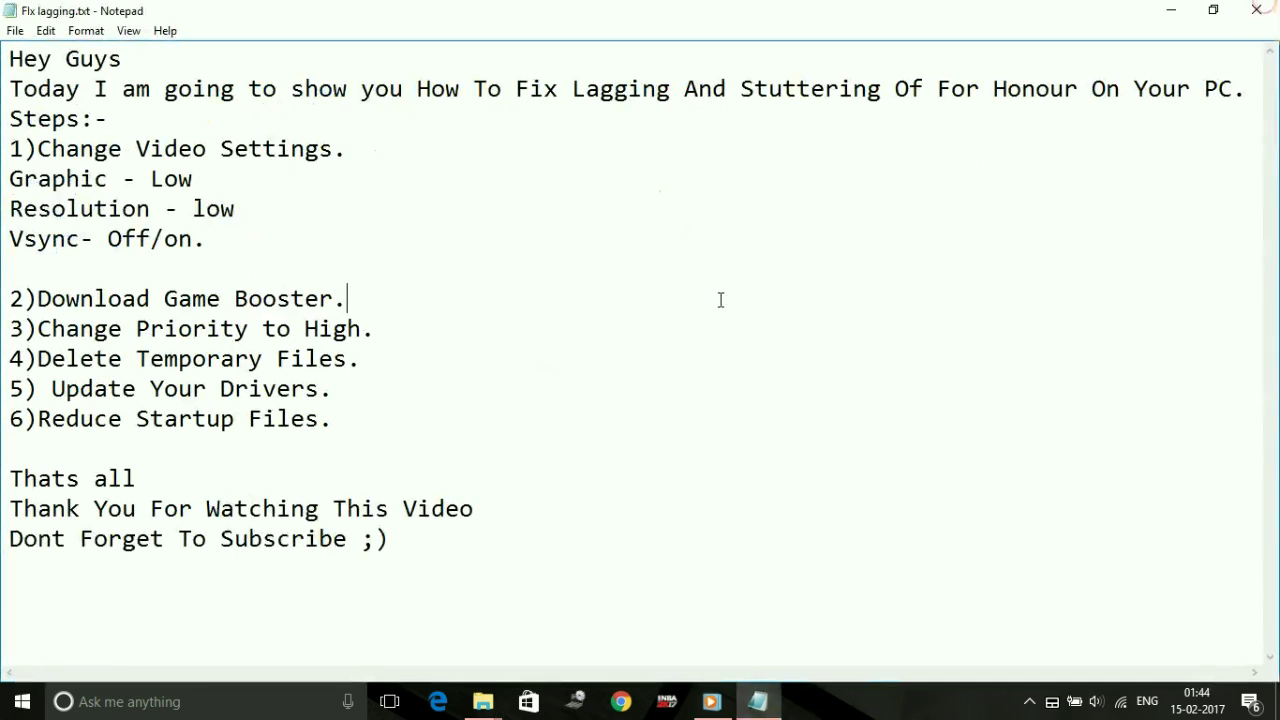
click(720, 297)
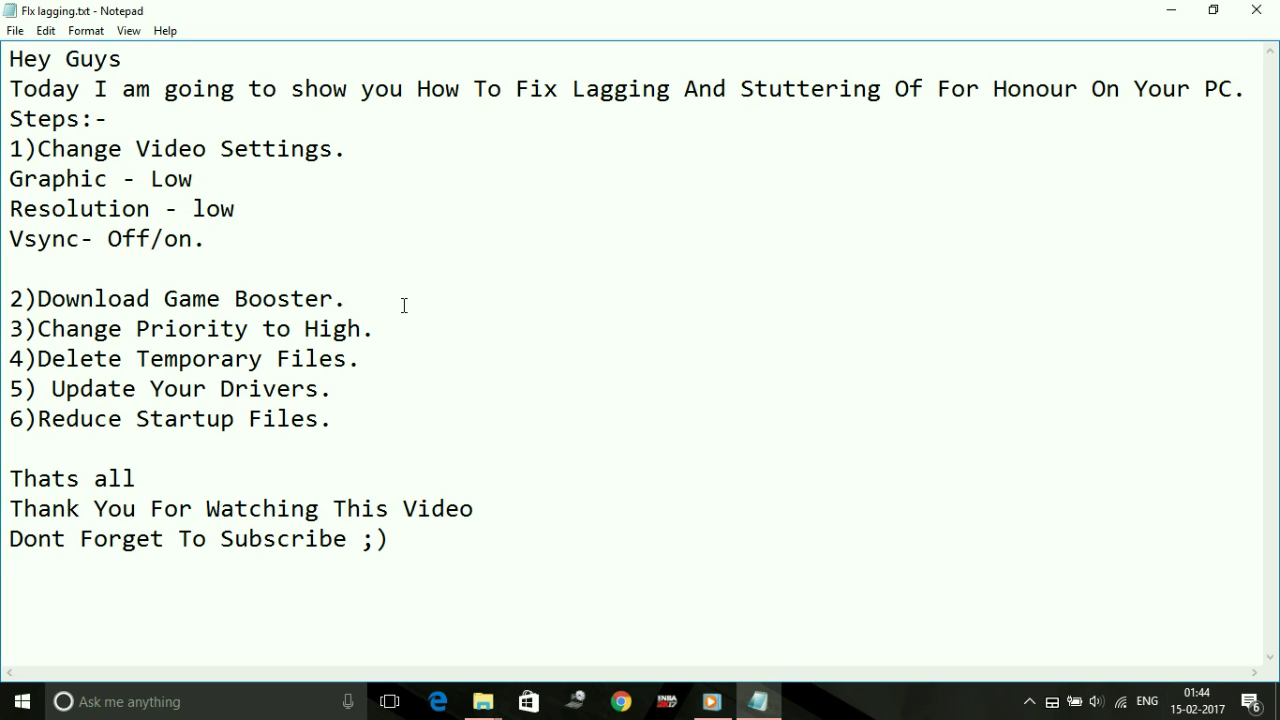
drag(25, 329, 415, 347)
click(415, 347)
click(851, 714)
Open Task Manager and jump from the Notepad process to notepad.exe on the Details tab.
right_click(851, 714)
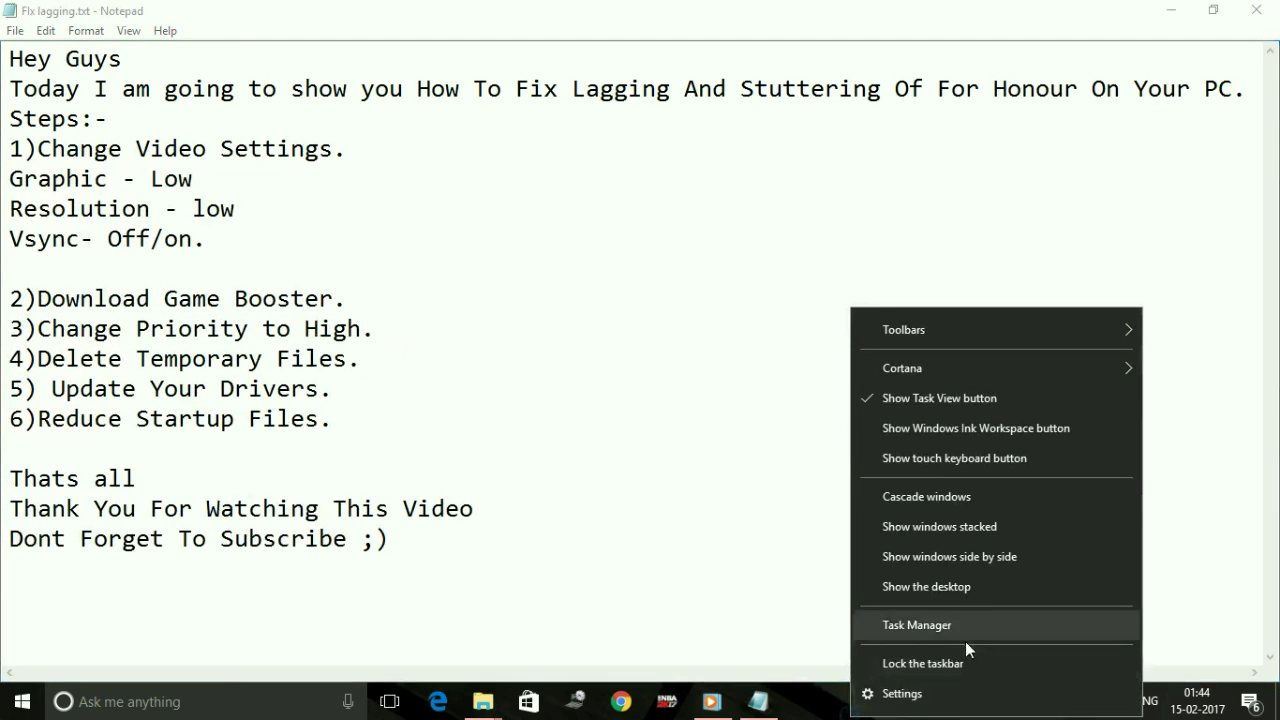
click(922, 626)
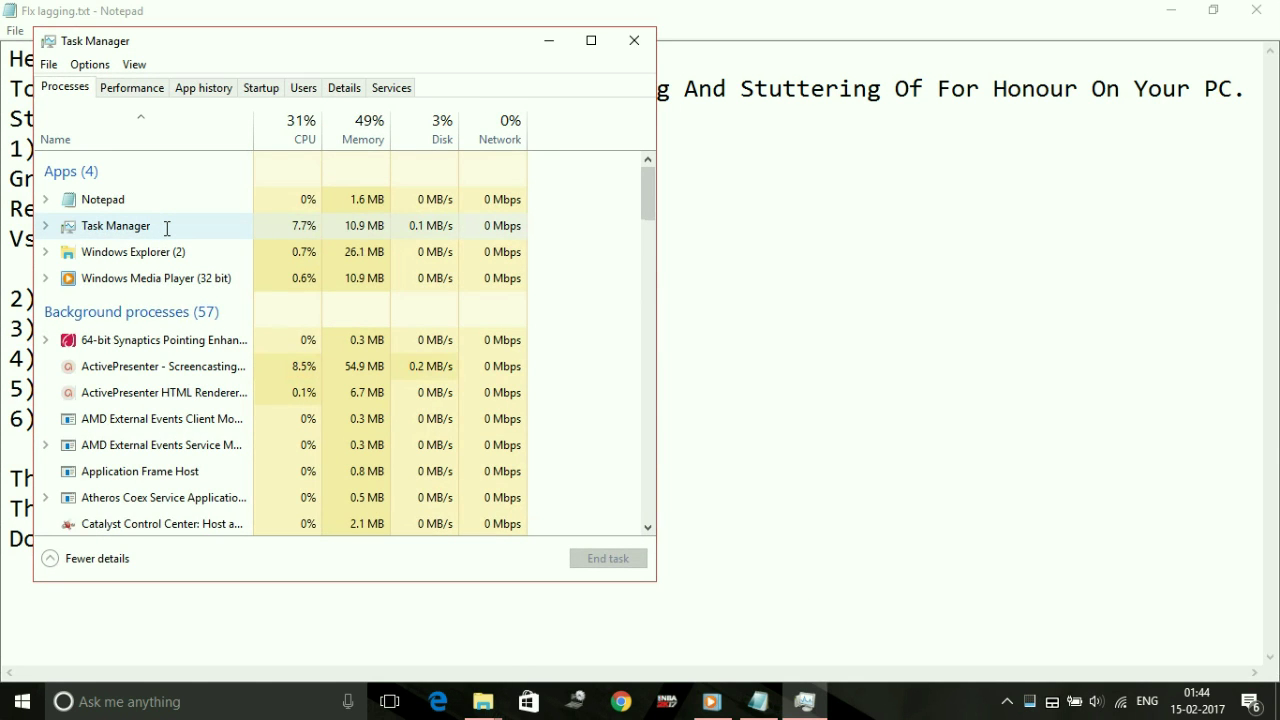
click(126, 208)
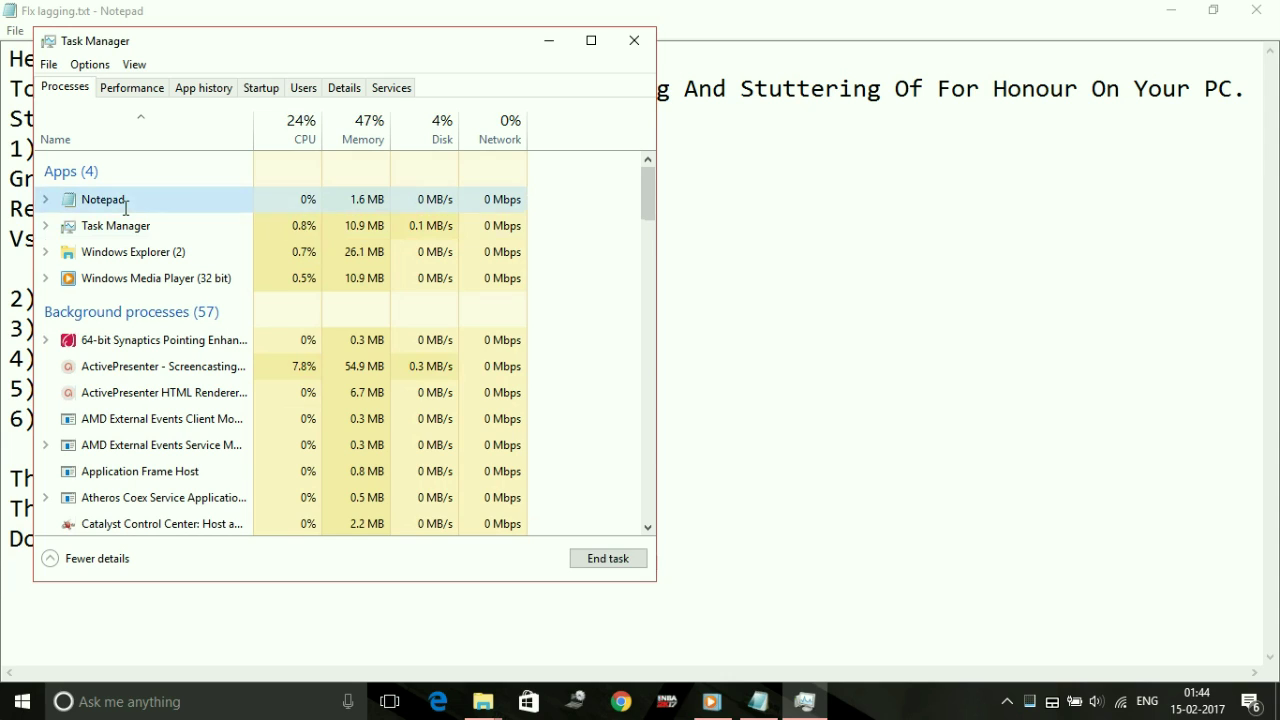
key(Down)
key(Down)
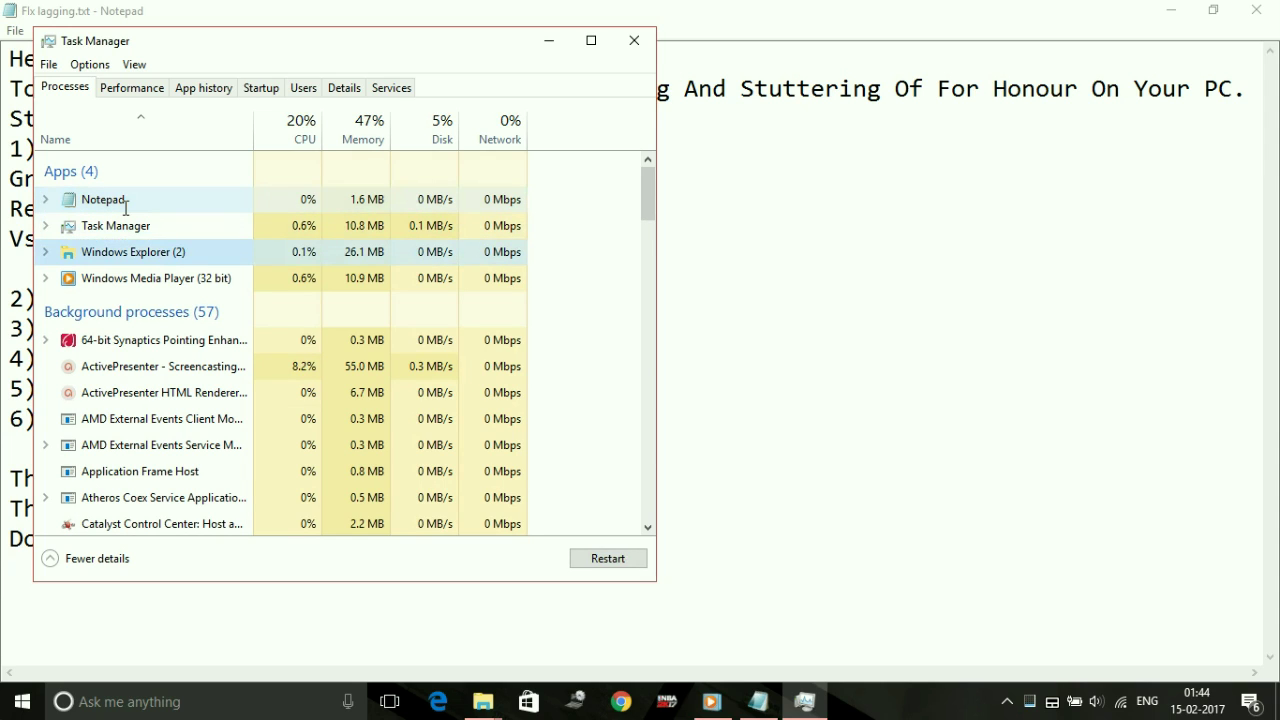
key(Up)
key(Up)
key(Down)
key(Down)
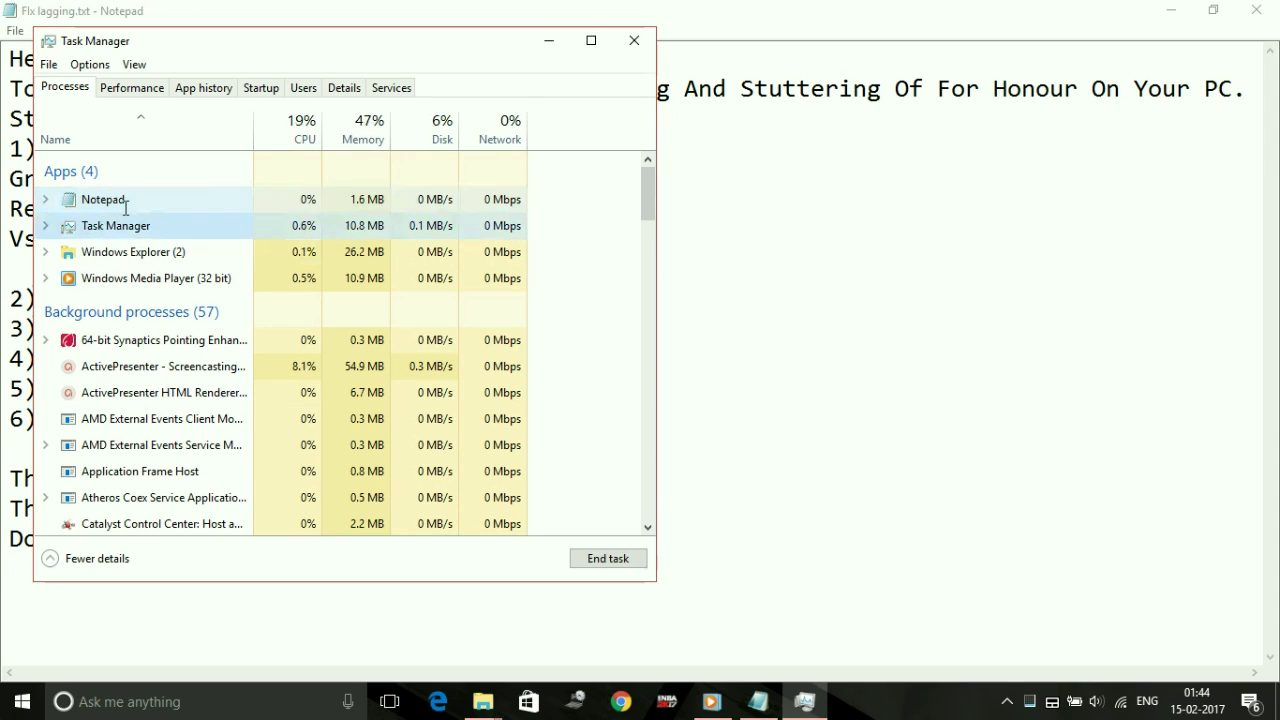
key(Up)
key(Up)
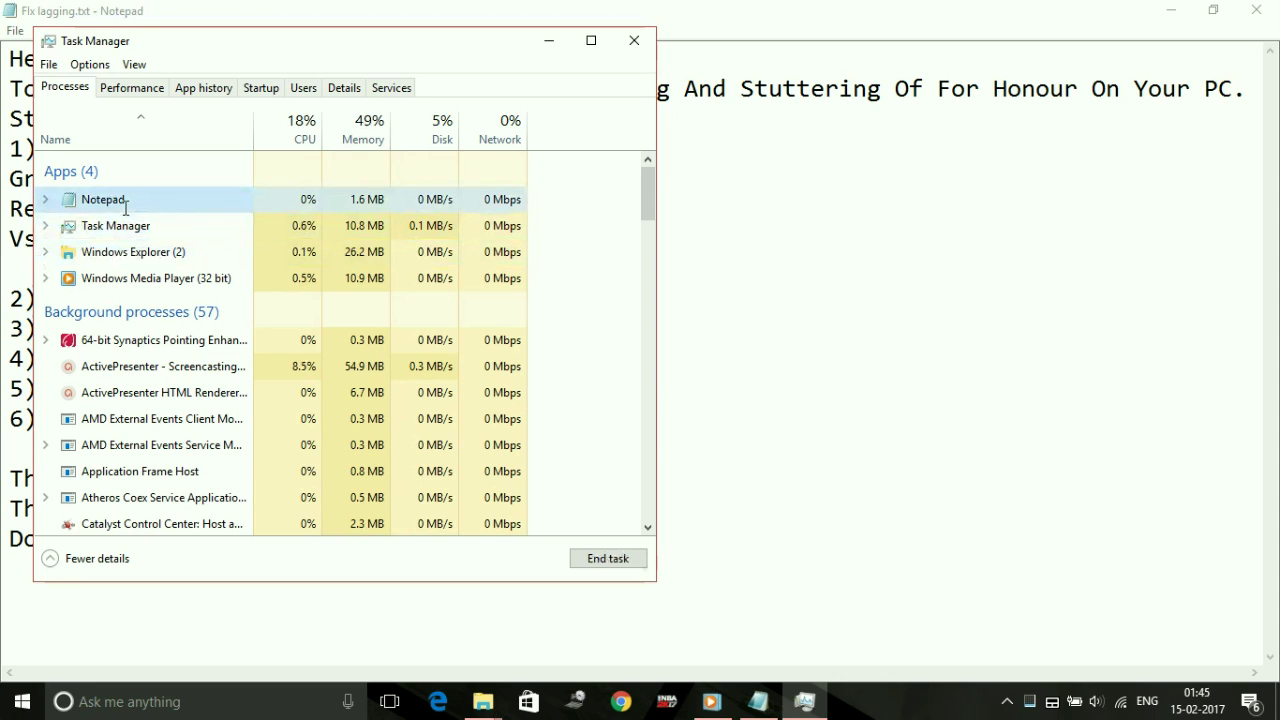
key(shift+F10)
key(Down)
key(Down)
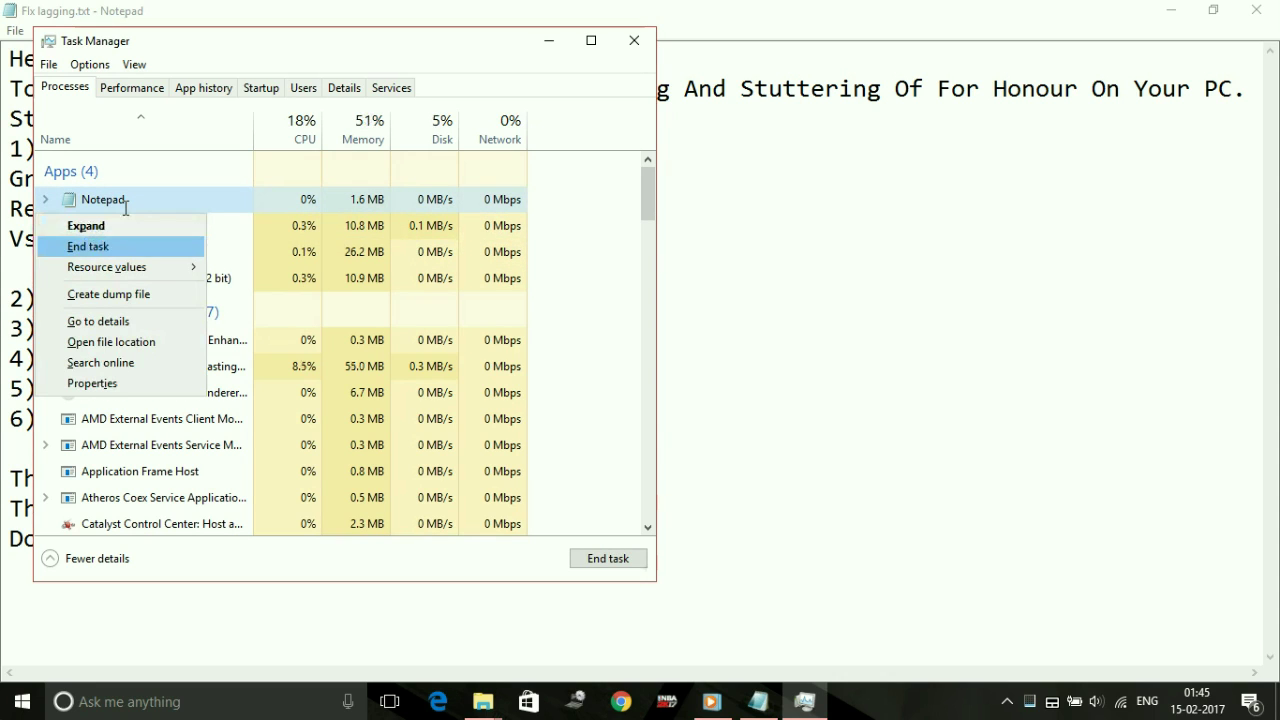
key(Down)
key(Down)
key(Down)
key(Down)
key(Up)
key(Return)
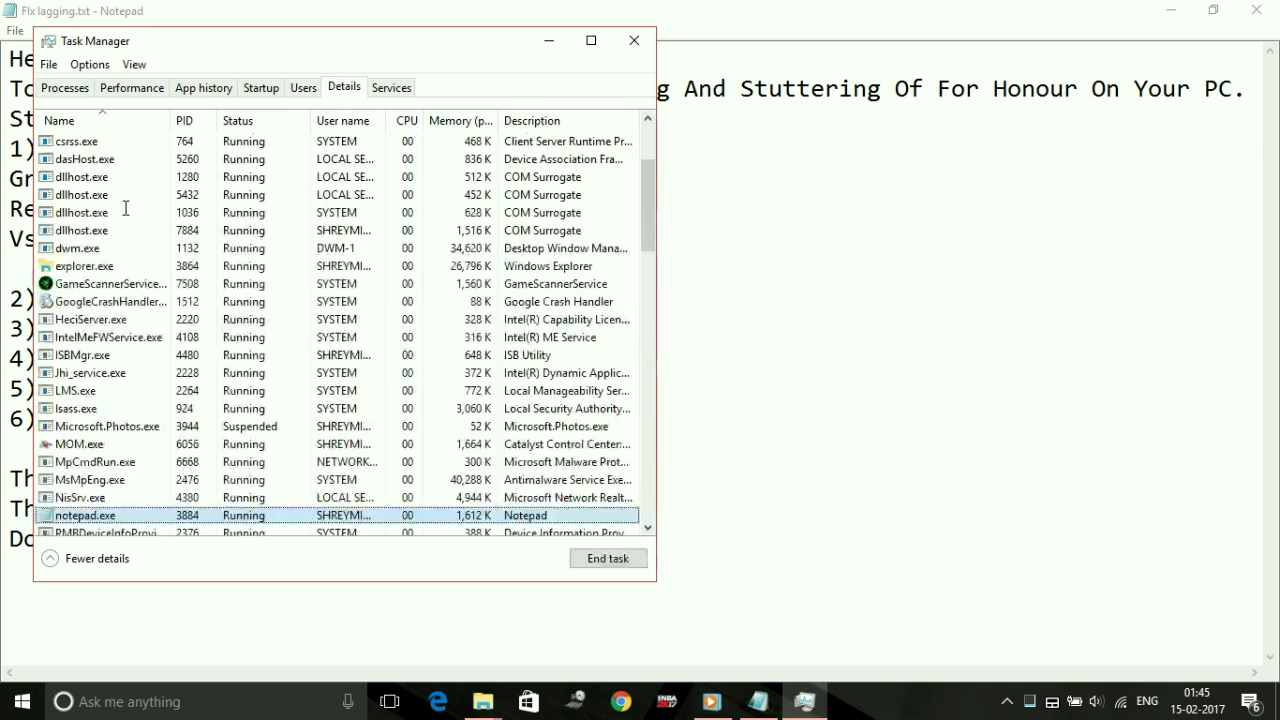
Set notepad.exe to High priority, confirm the change, and close Task Manager.
key(shift+F10)
key(Down)
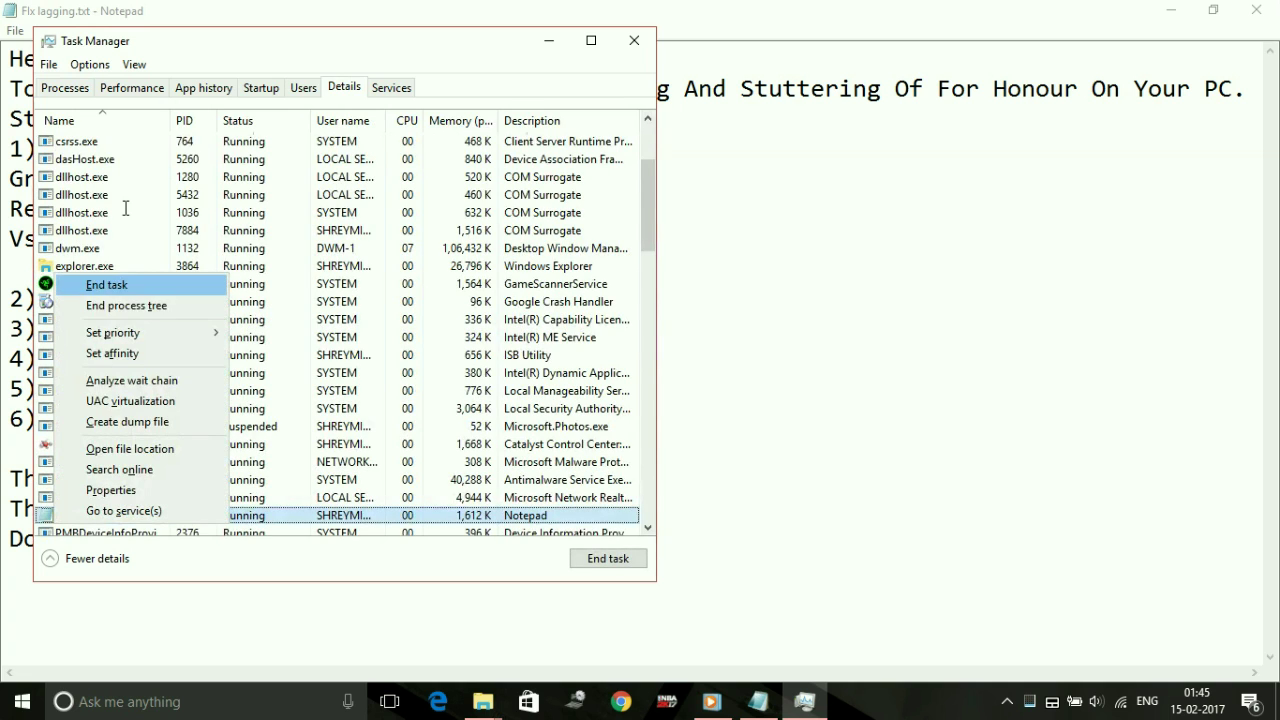
key(Down)
key(Down)
key(Right)
key(Down)
key(Return)
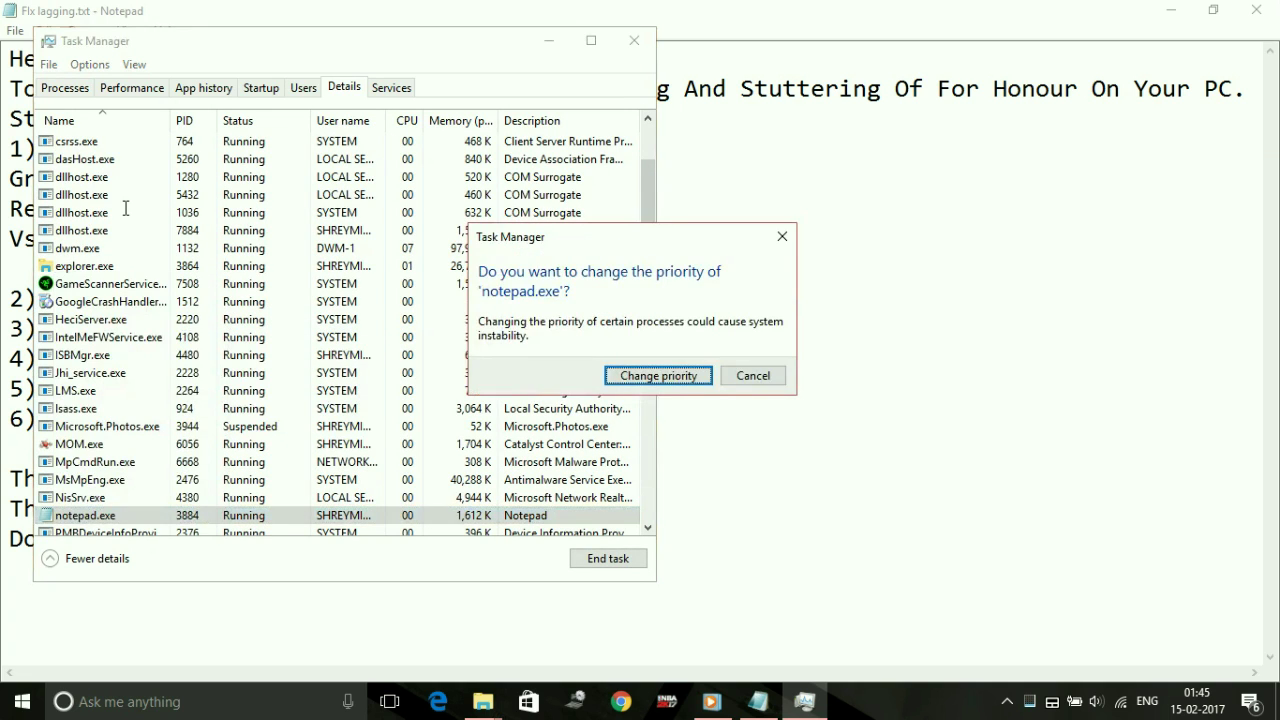
key(Return)
click(614, 44)
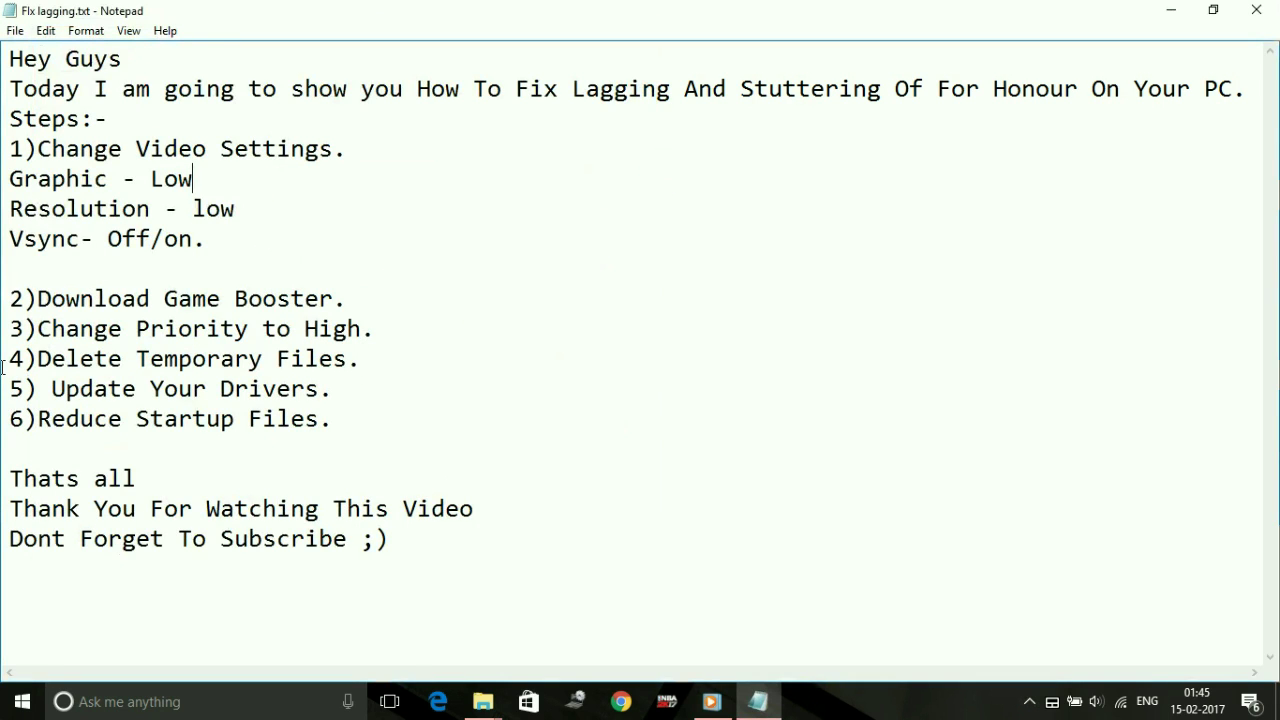
Mark the Delete Temporary Files step, then enter %temp% in the Run dialog to open Temp.
drag(4, 362, 397, 372)
click(206, 708)
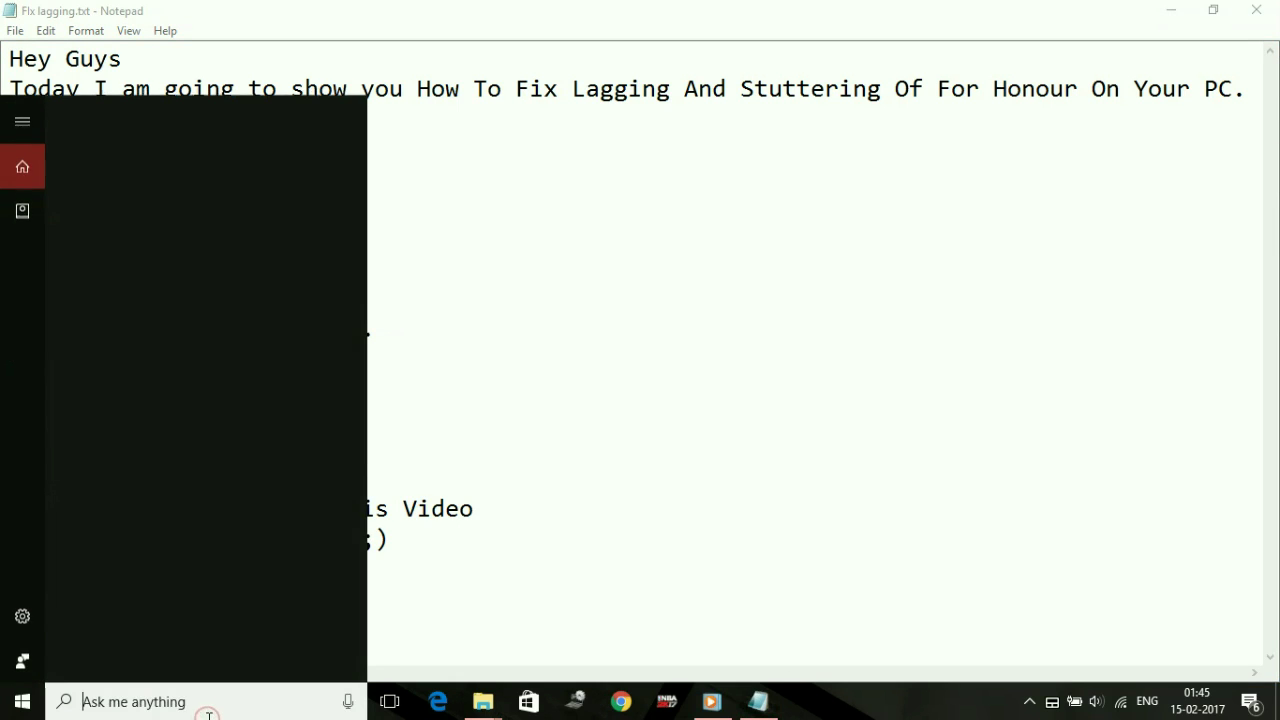
text(t)
key(BackSpace)
text(run)
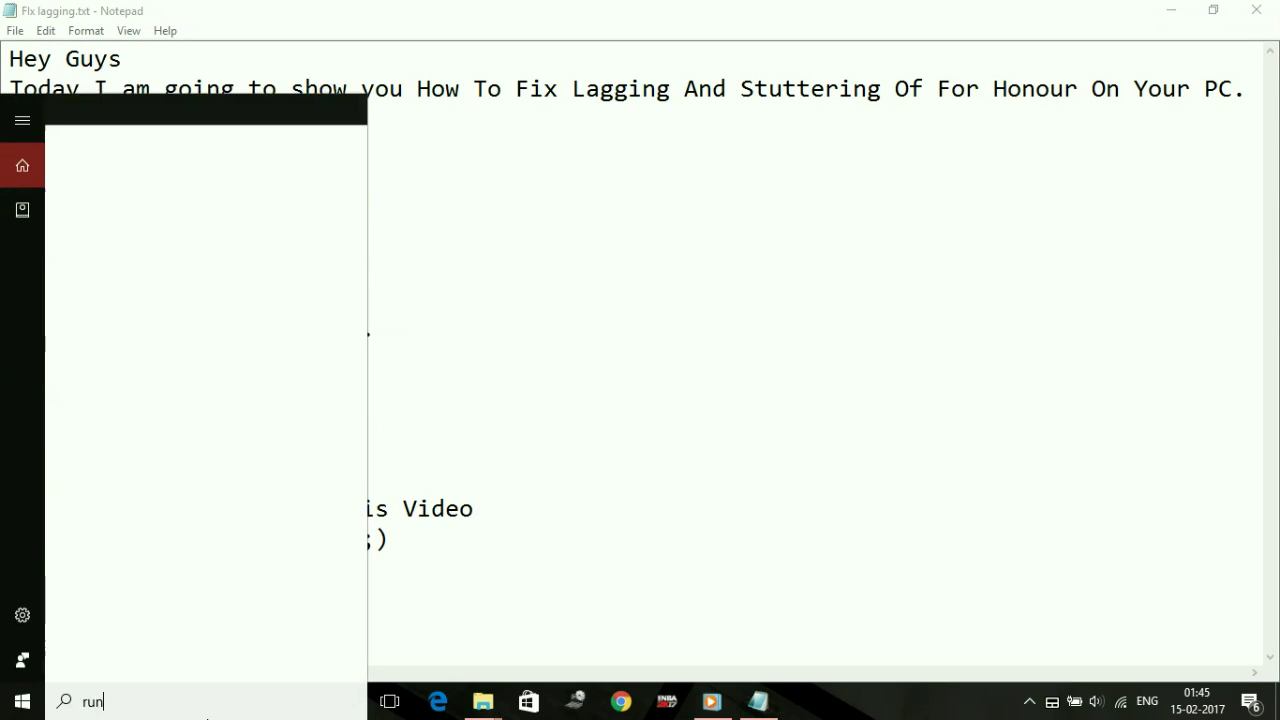
key(Return)
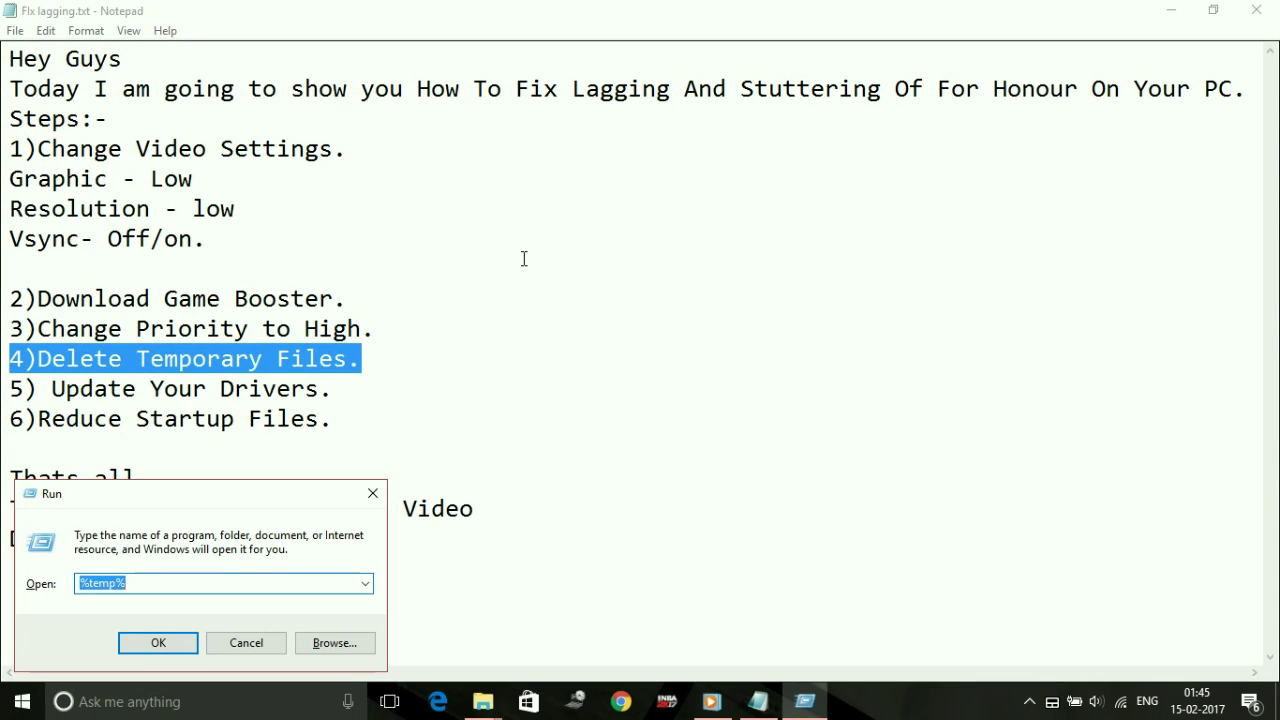
text(%temp%)
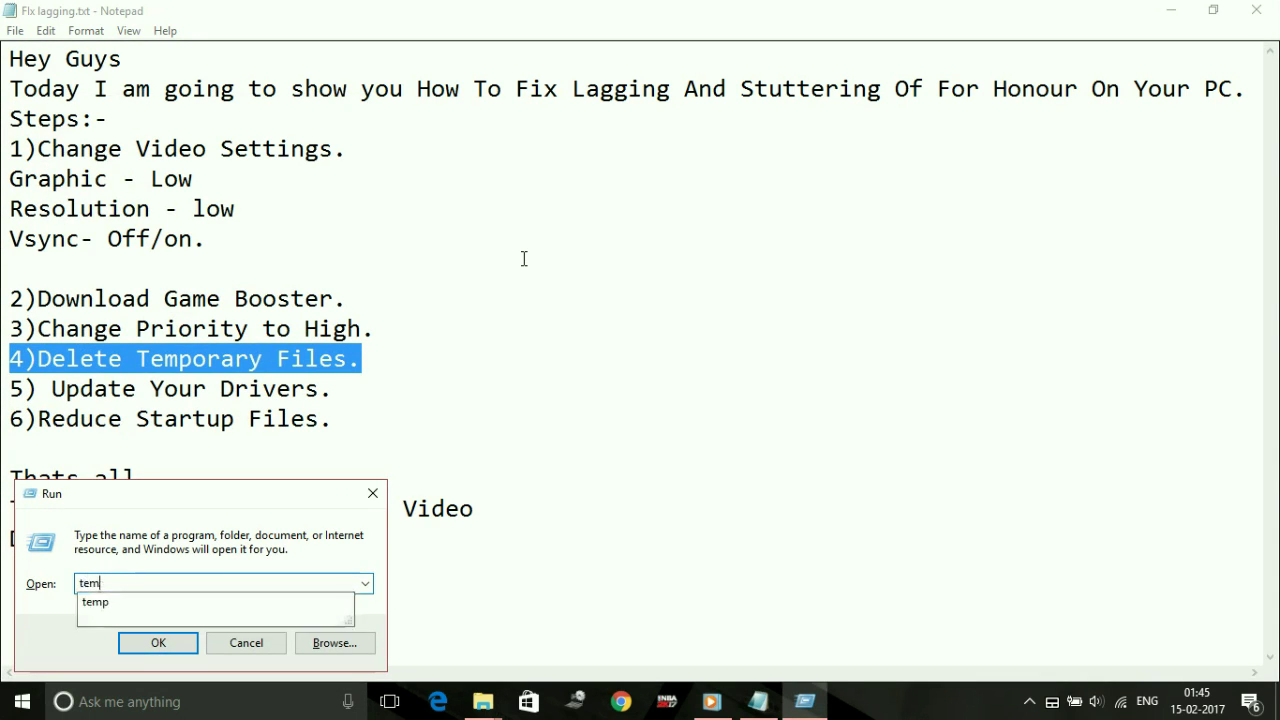
key(Return)
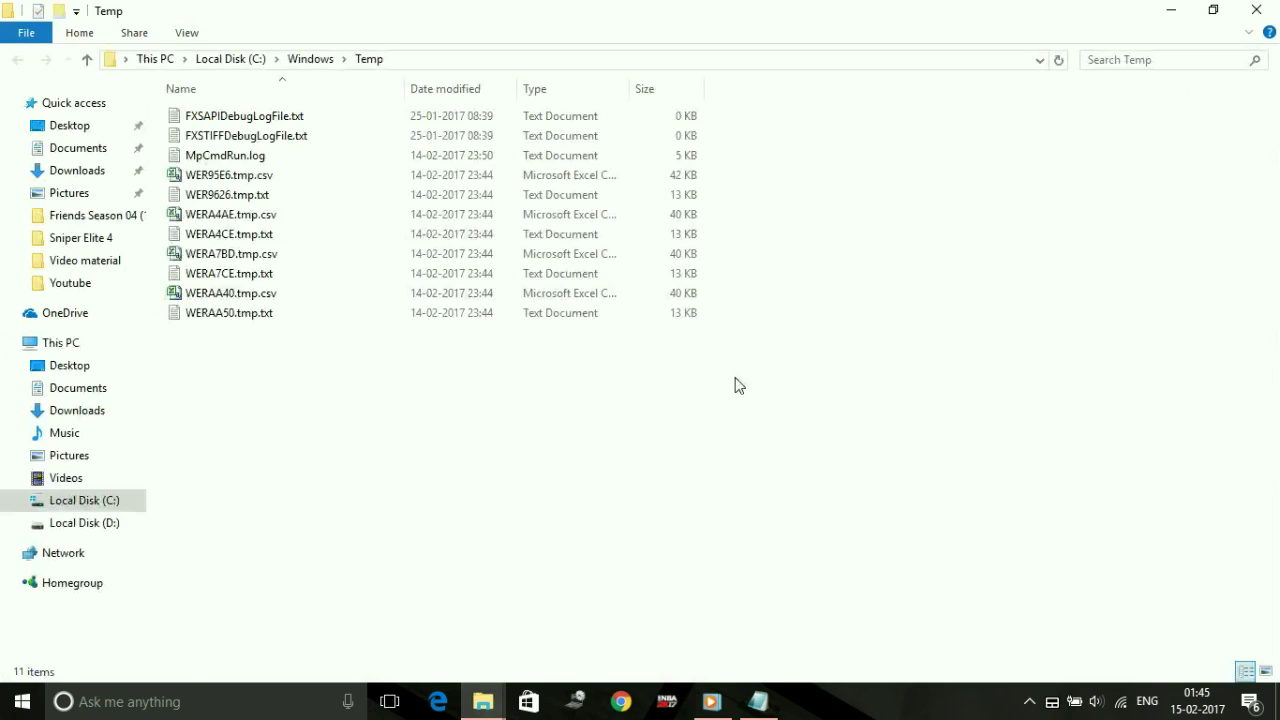
Permanently delete all 11 Temp files, skipping the two in-use ones, and return to Notepad.
key(ctrl+a)
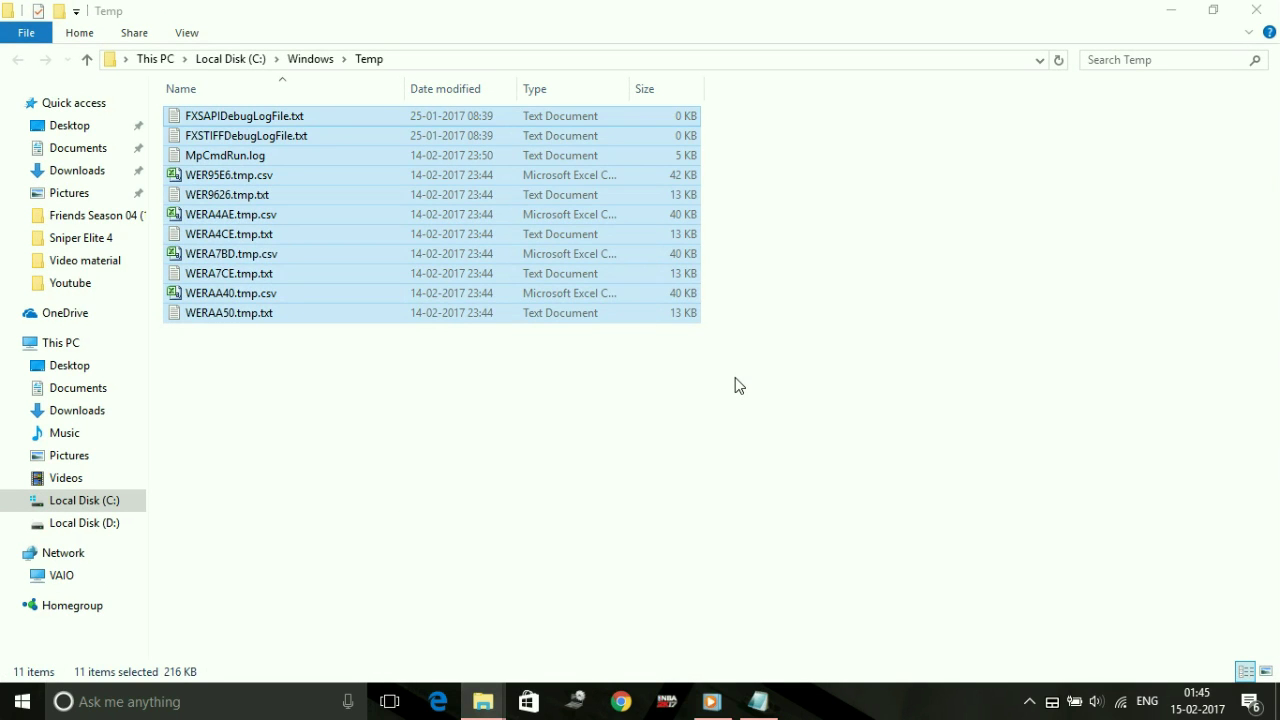
key(shift+Delete)
click(736, 377)
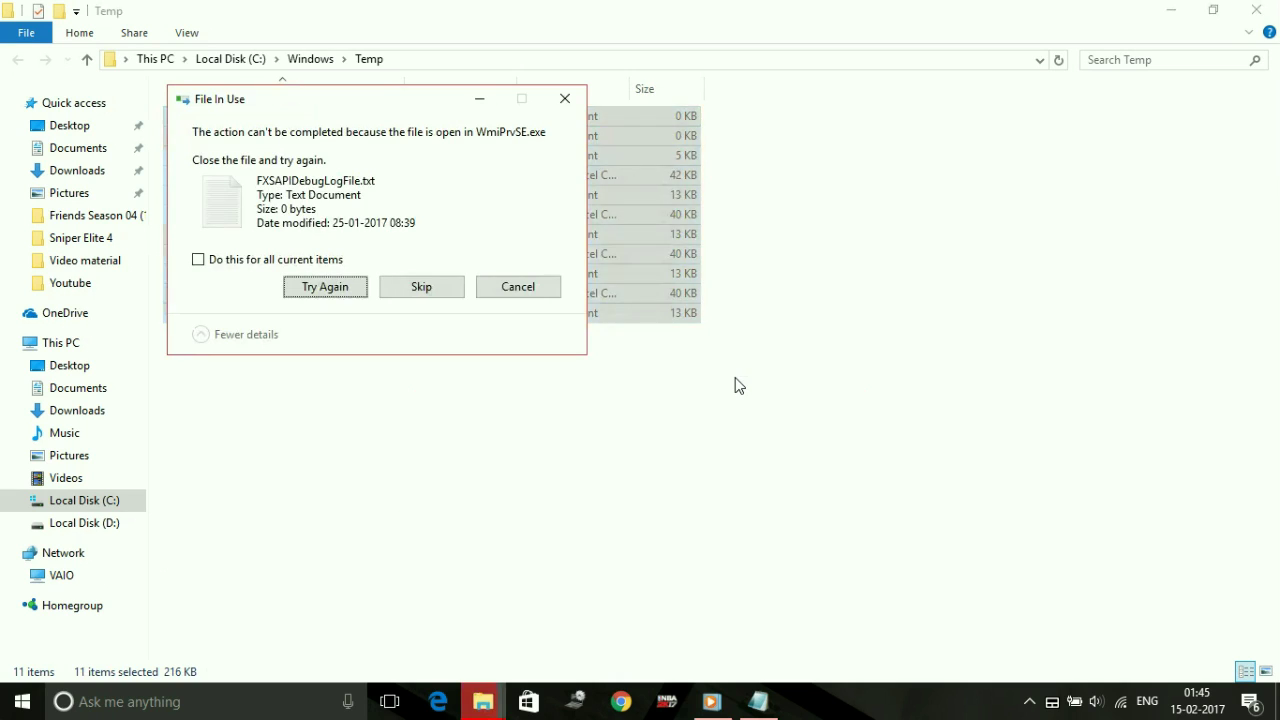
click(333, 263)
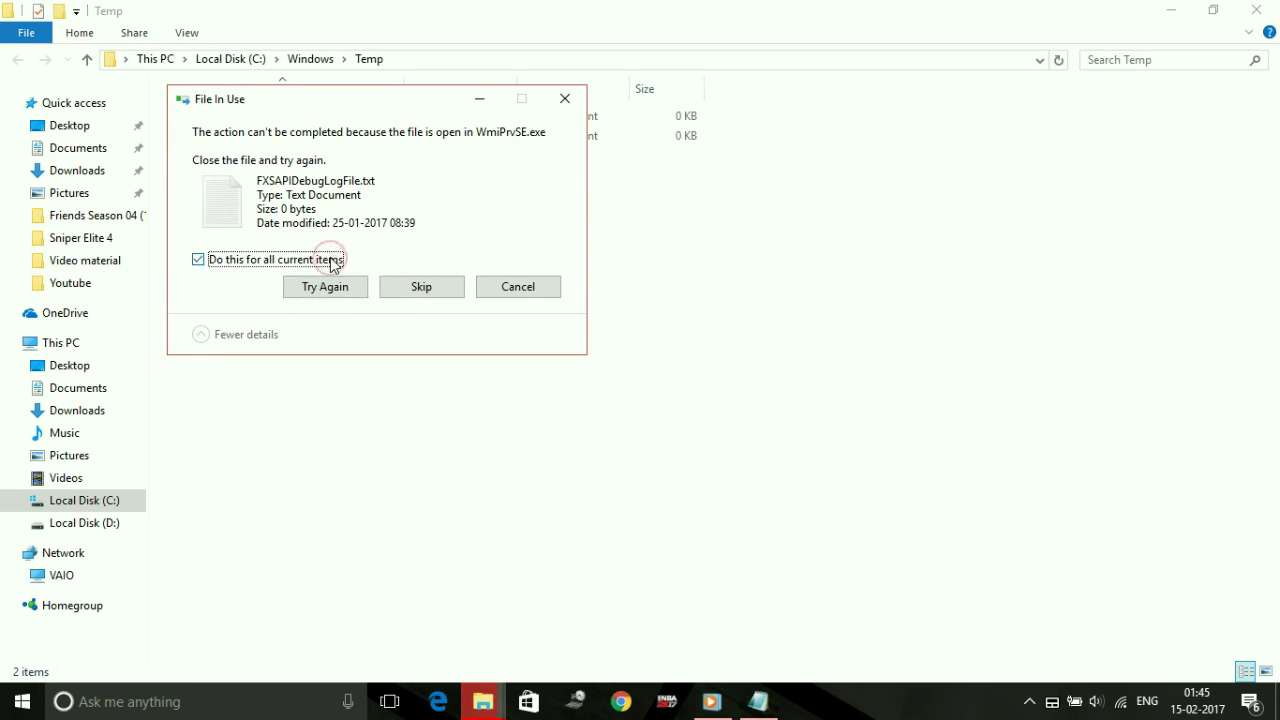
click(435, 299)
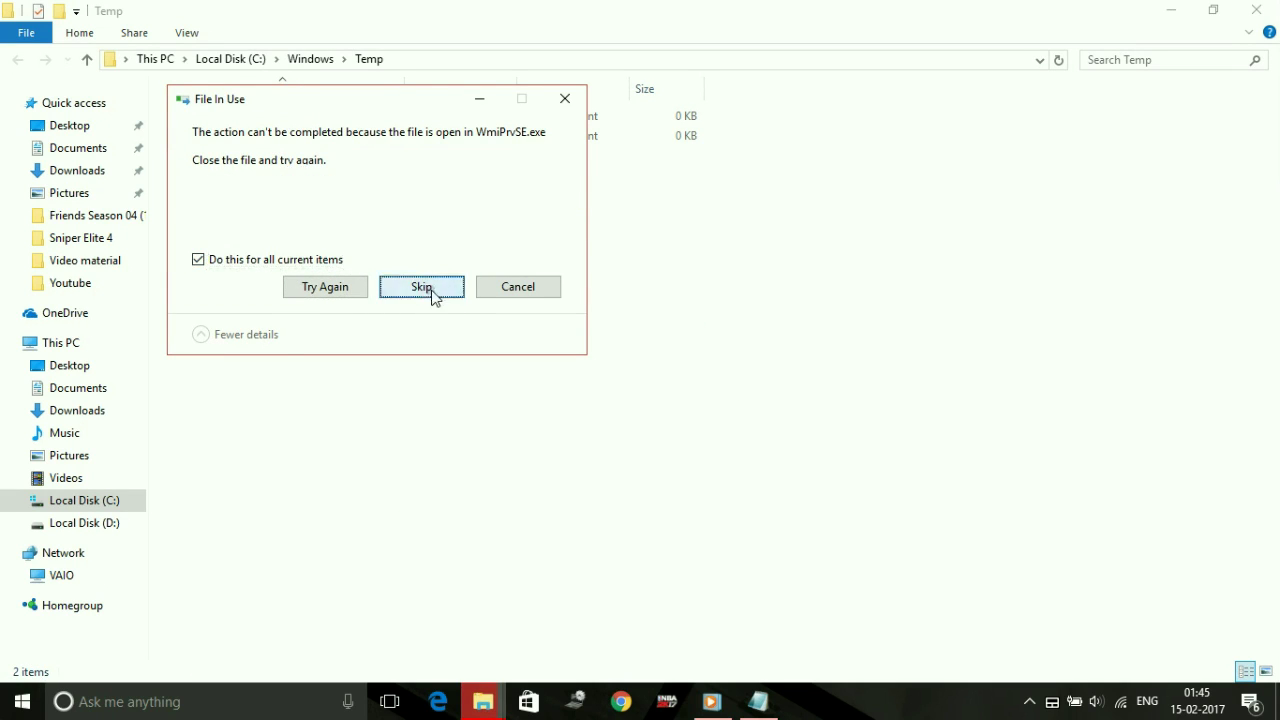
key(alt+Tab)
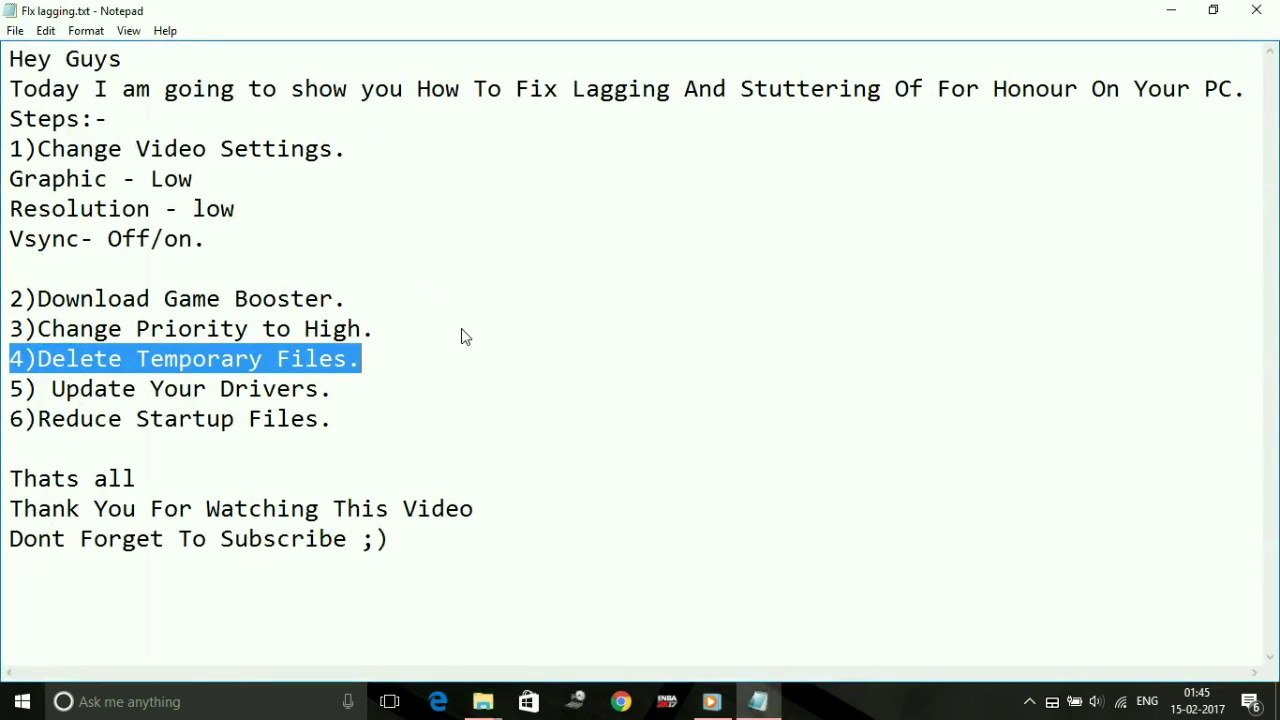
click(229, 702)
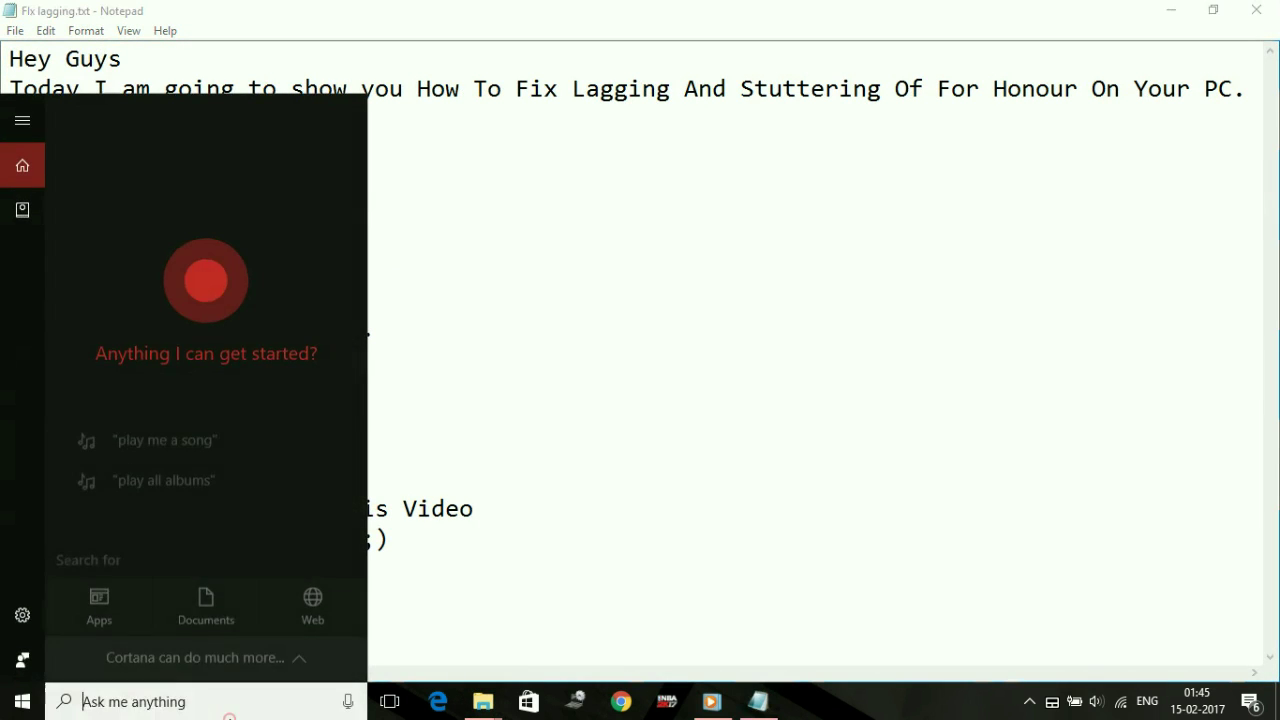
Open the user's %temp% folder through the Run dialog.
text(run)
key(Return)
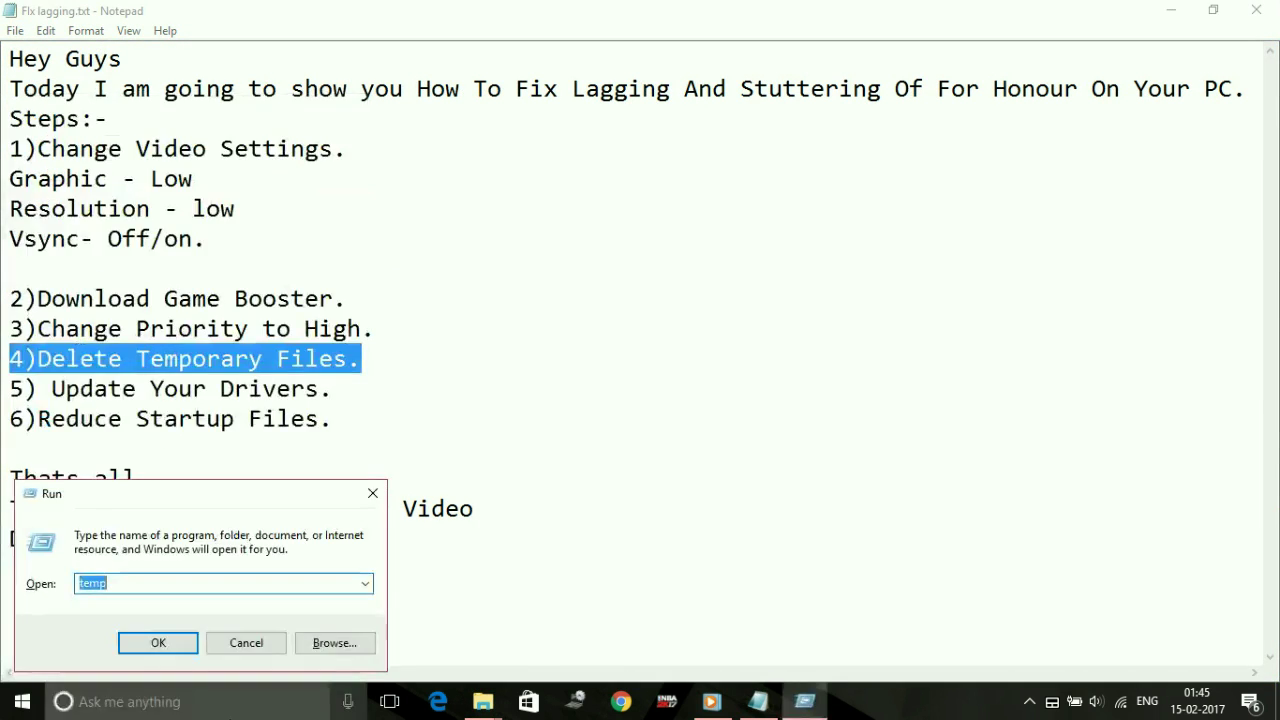
text(%tem)
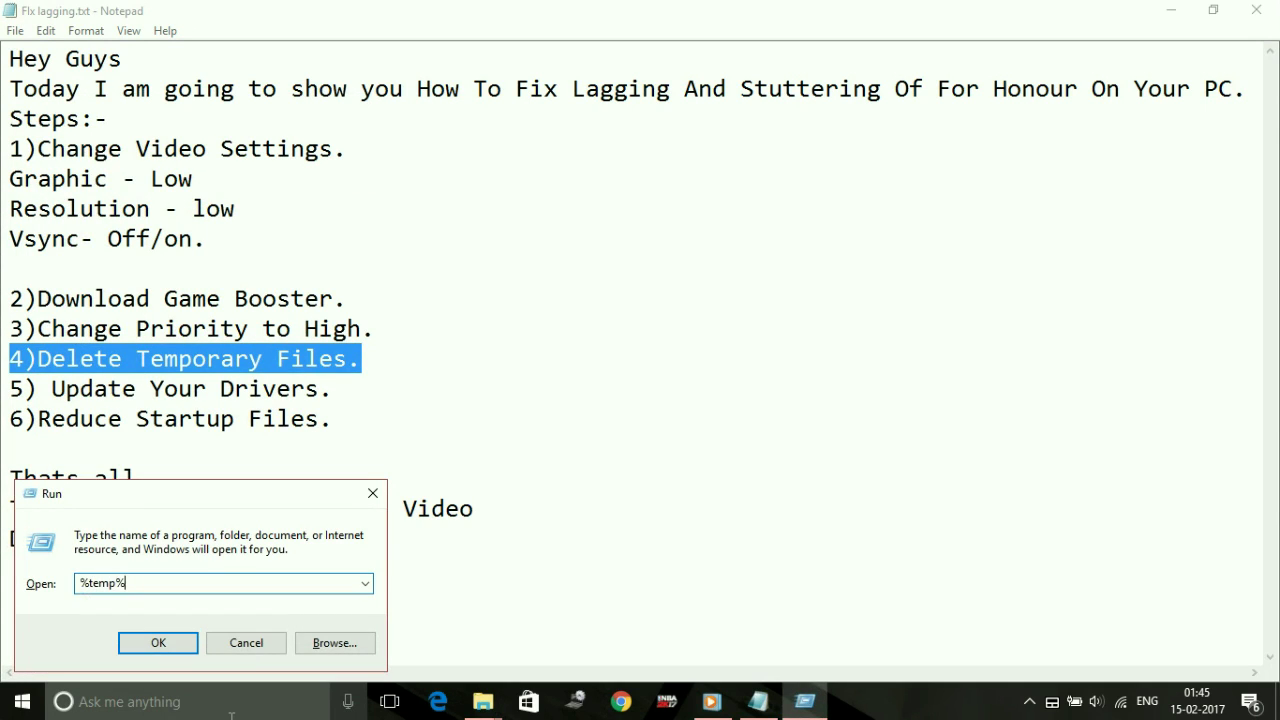
key(Return)
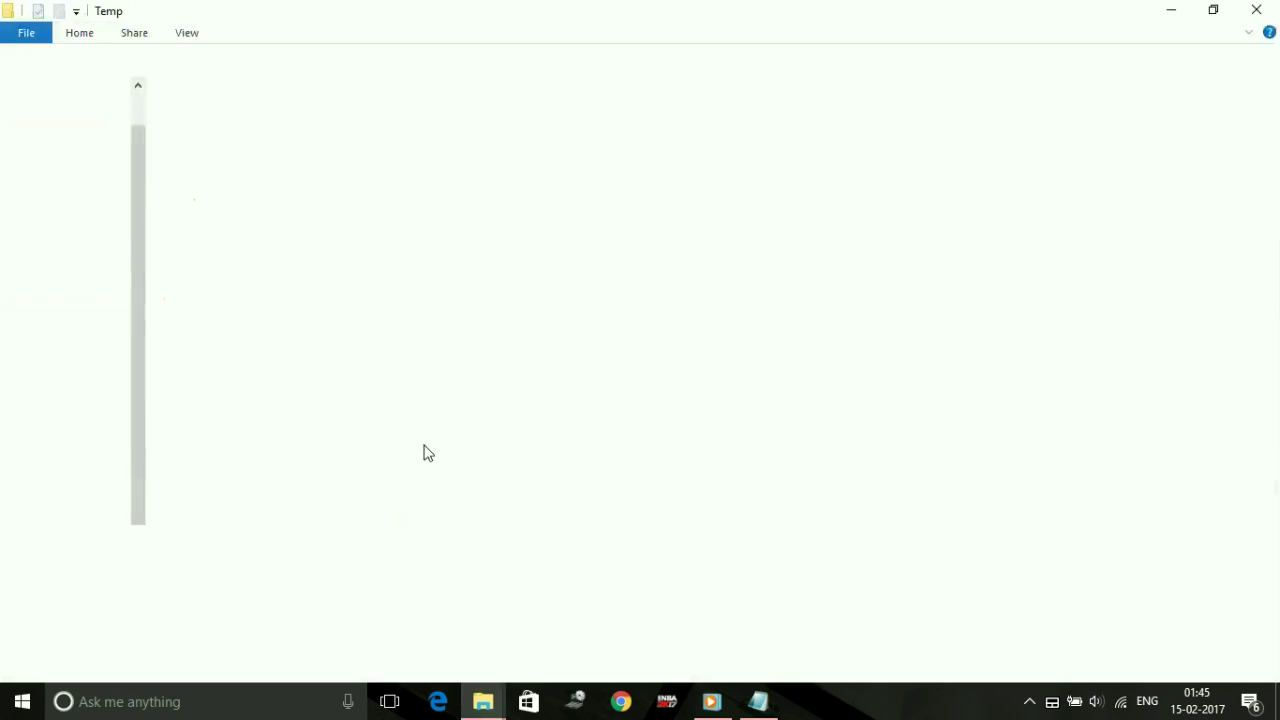
Permanently delete its 9 items, skipping the in-use ones, then go to This PC.
key(ctrl+a)
key(shift+Delete)
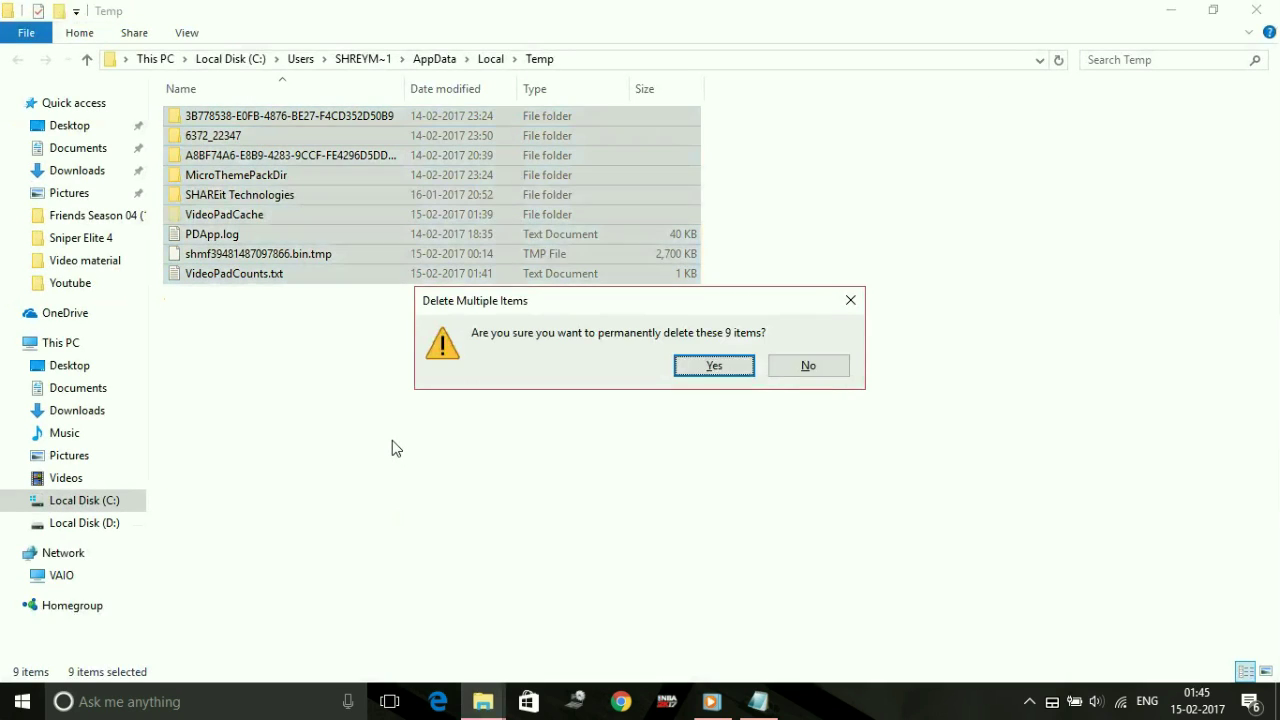
key(Return)
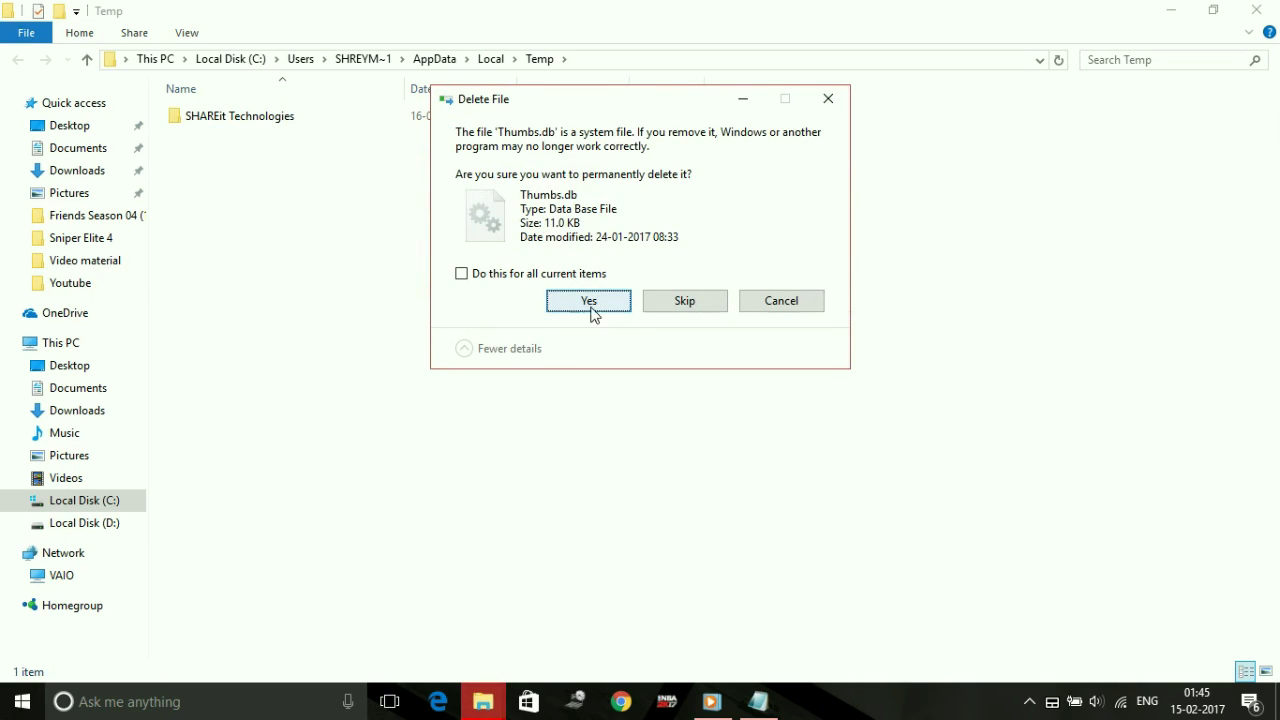
click(548, 274)
click(654, 303)
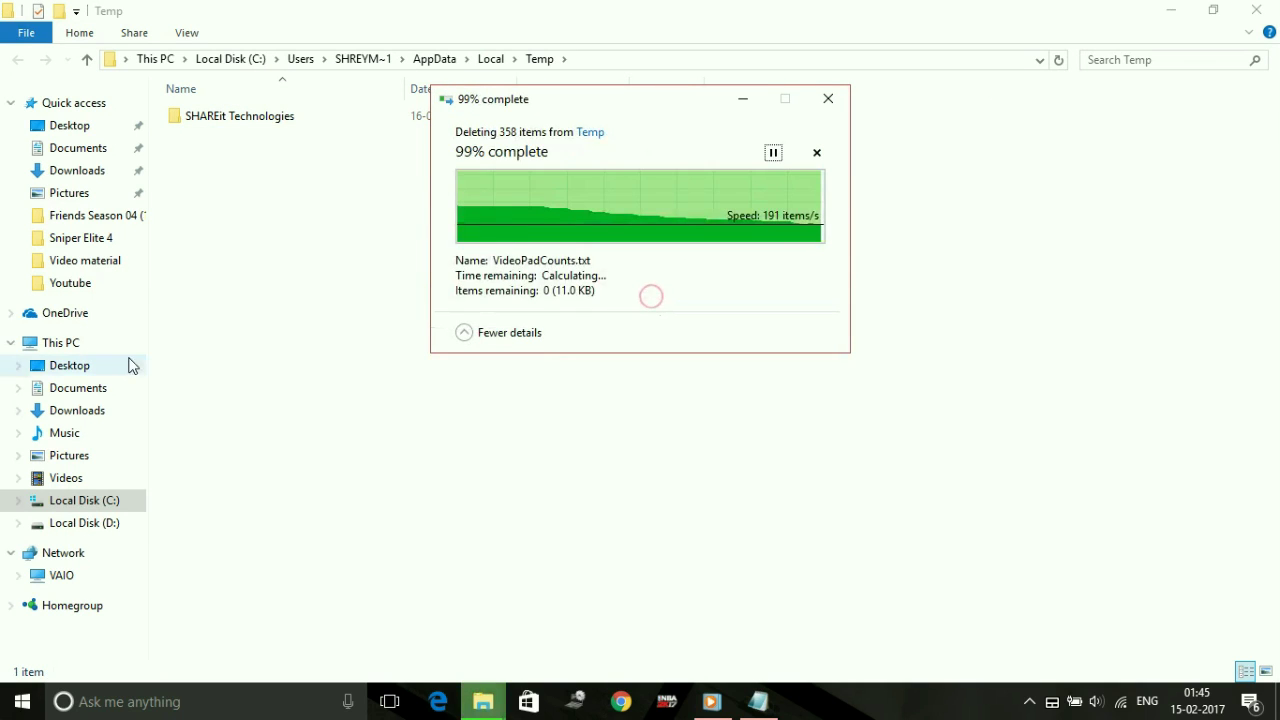
click(72, 347)
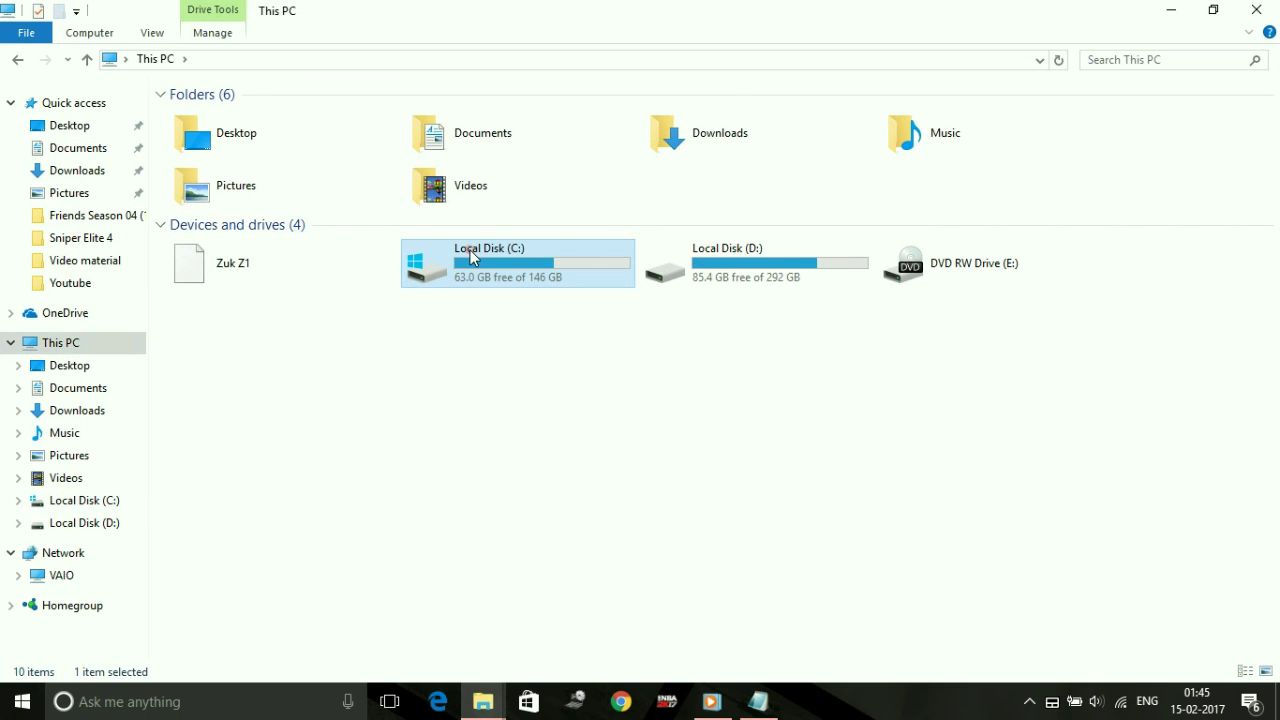
Navigate to C:\Windows\Prefetch, granting permission to open the folder.
double_click(473, 257)
click(356, 360)
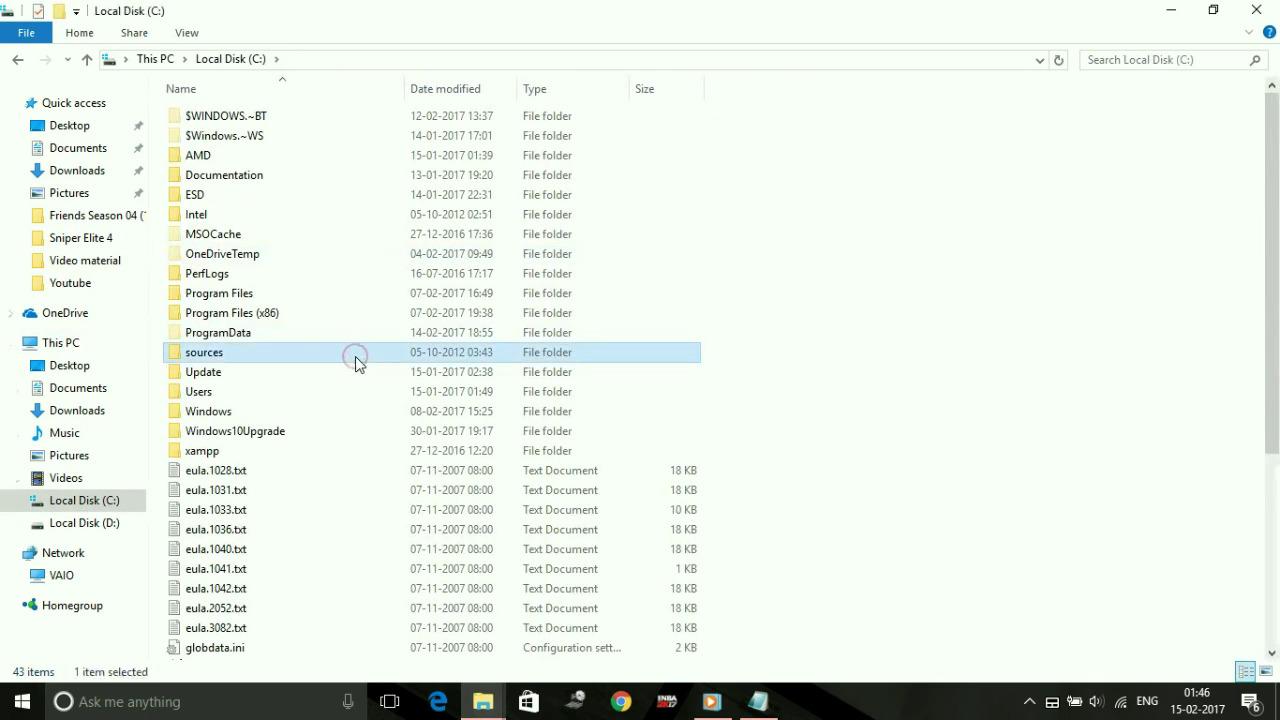
key(Down)
key(Down)
key(Down)
key(Return)
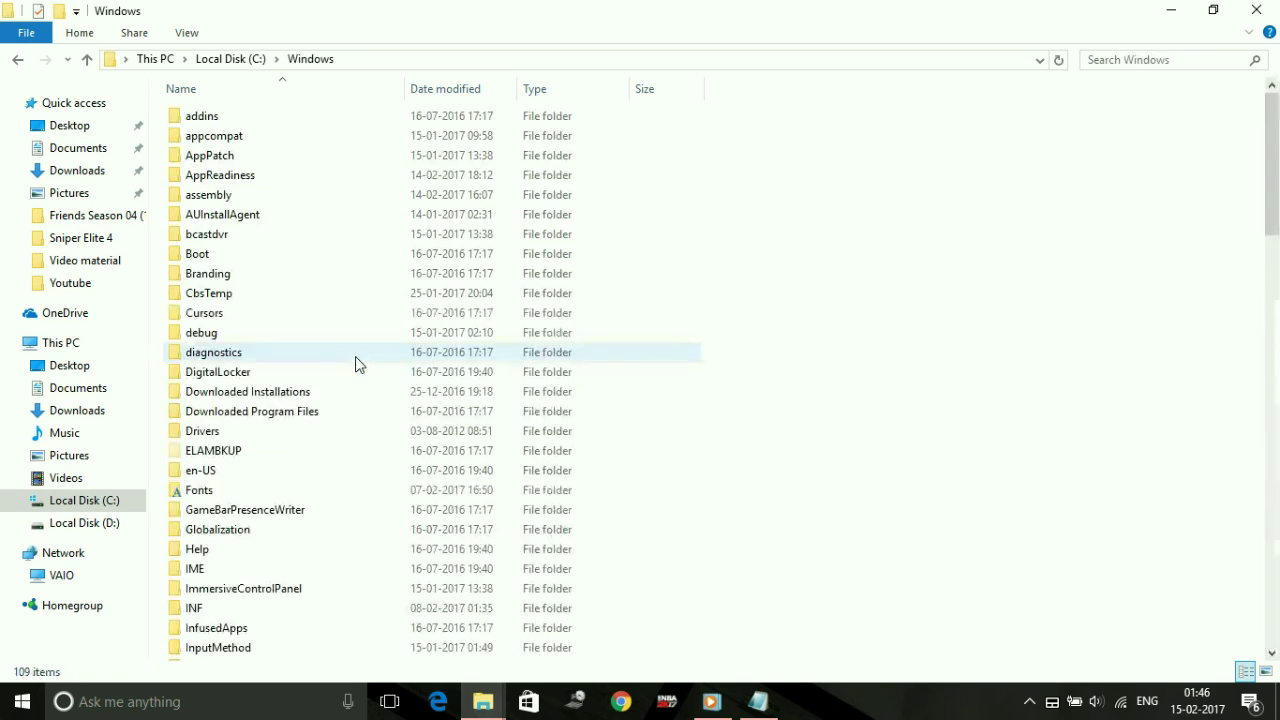
click(330, 378)
key(p)
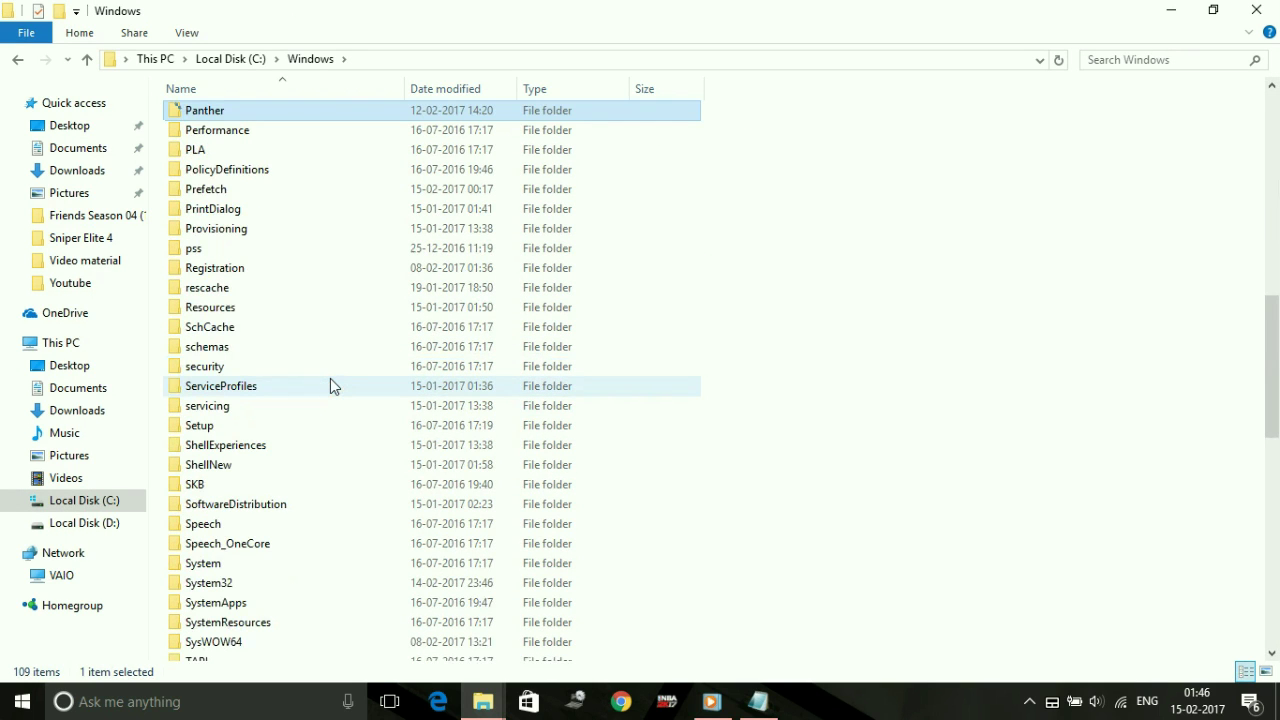
key(p)
key(p)
key(p)
key(p)
key(Return)
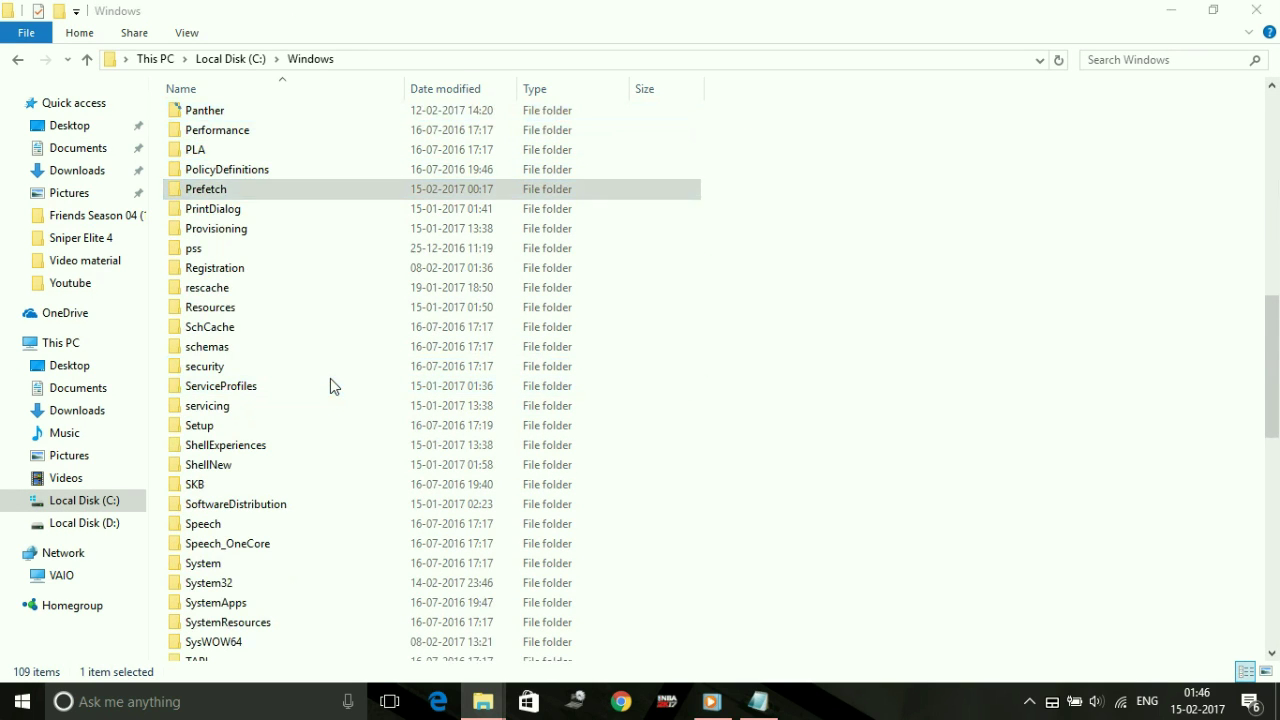
click(648, 373)
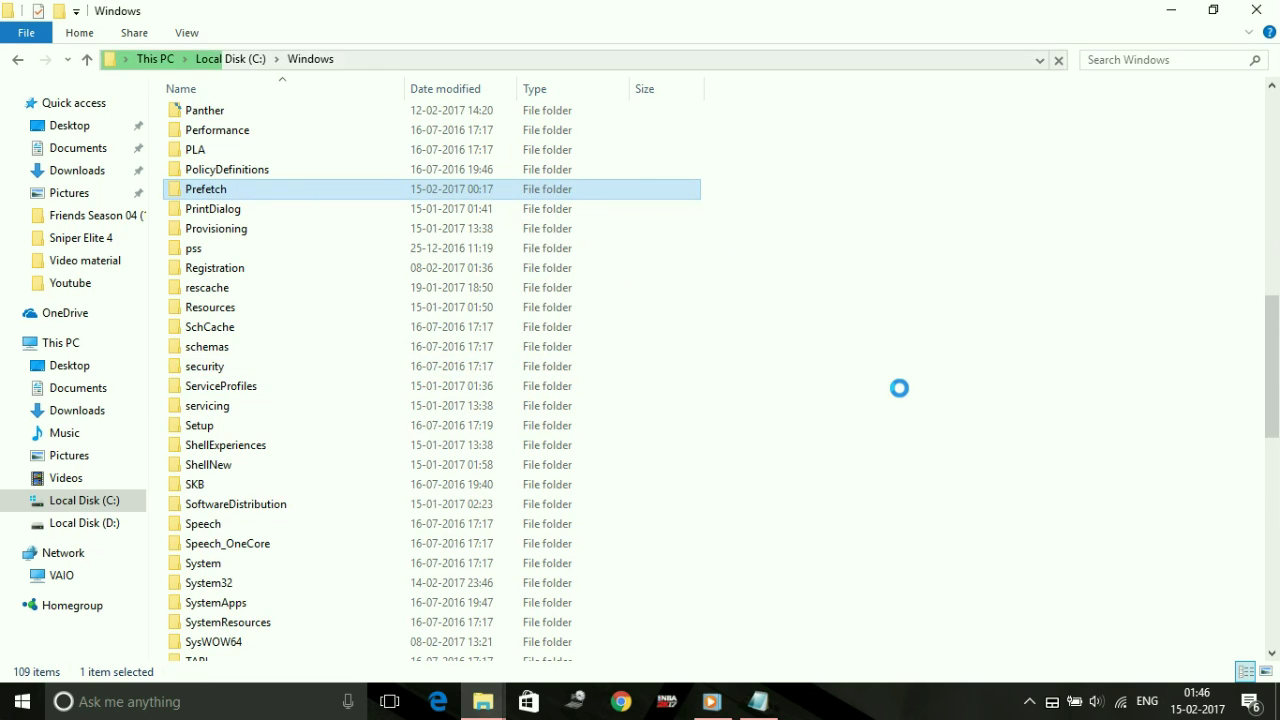
Permanently delete all 143 Prefetch items, skip the in-use file, and bring Notepad back.
key(ctrl+a)
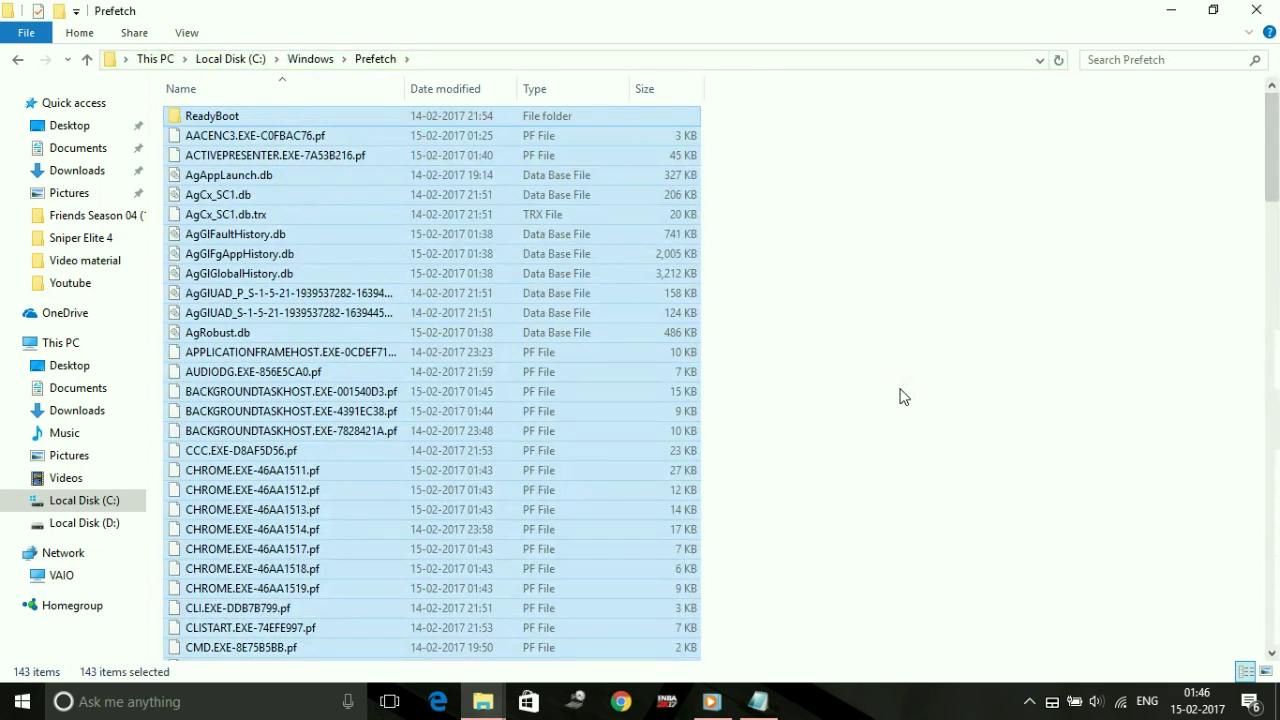
key(shift+Delete)
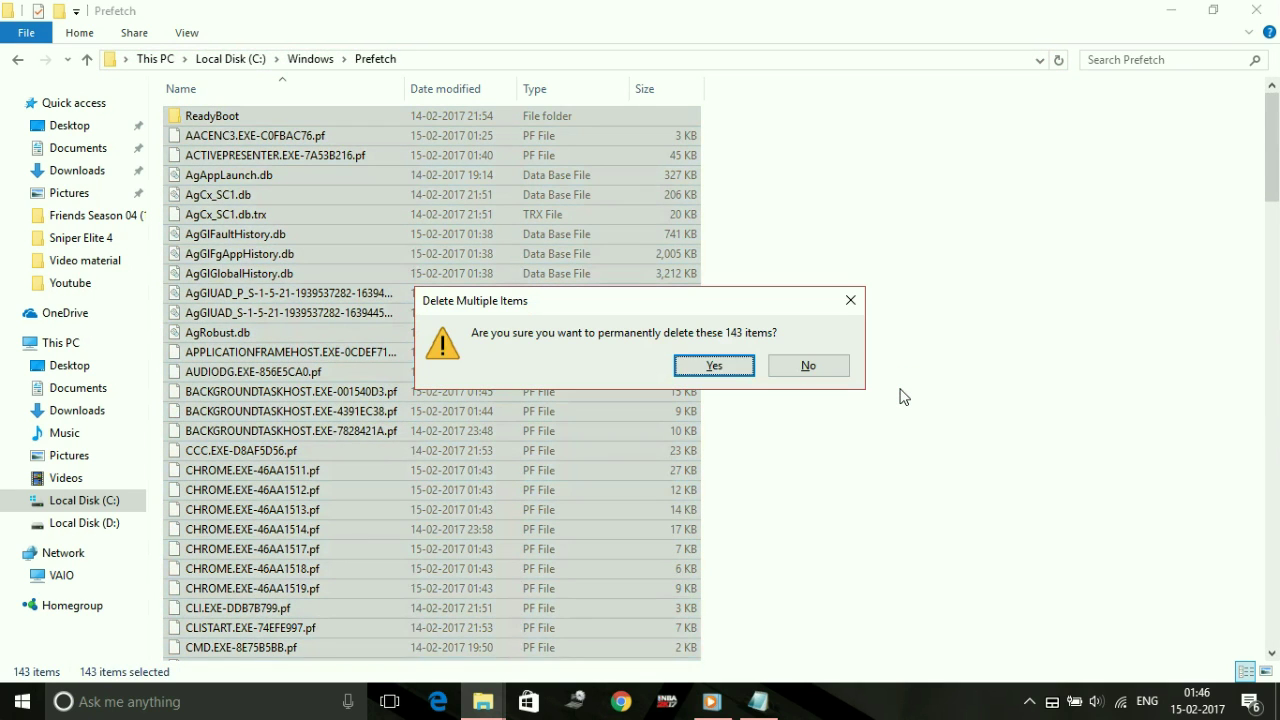
key(Return)
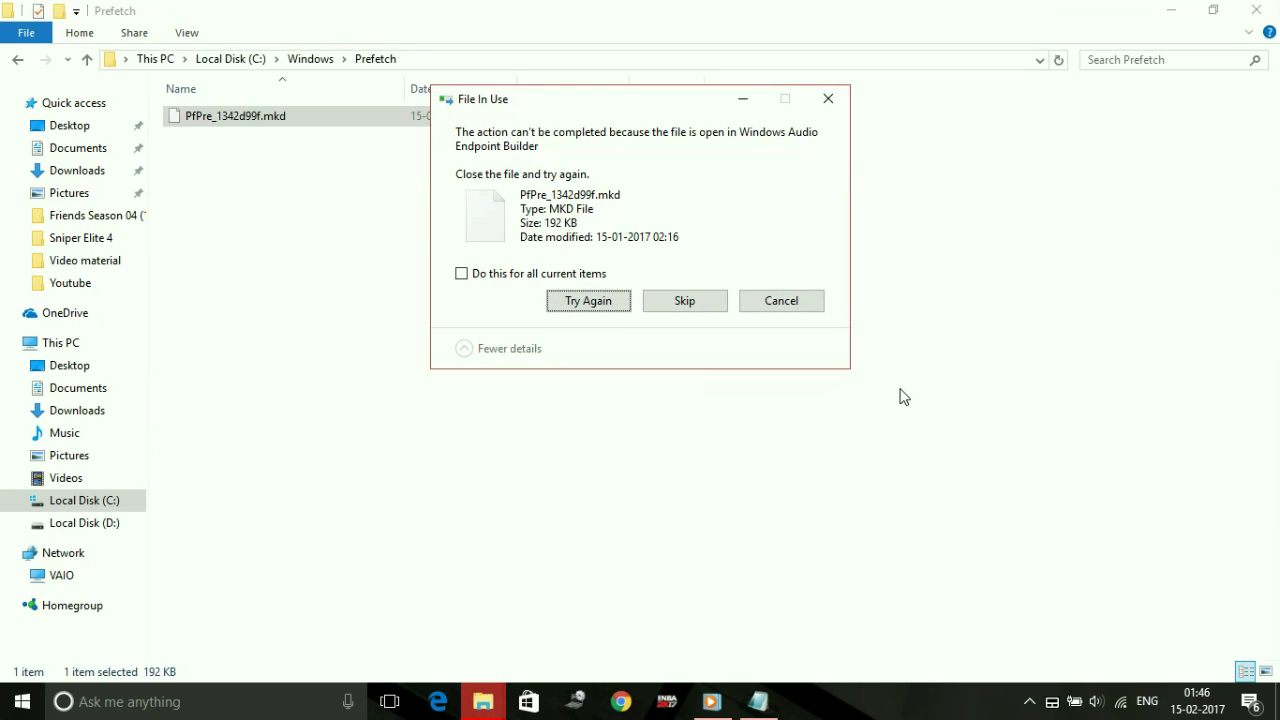
click(578, 274)
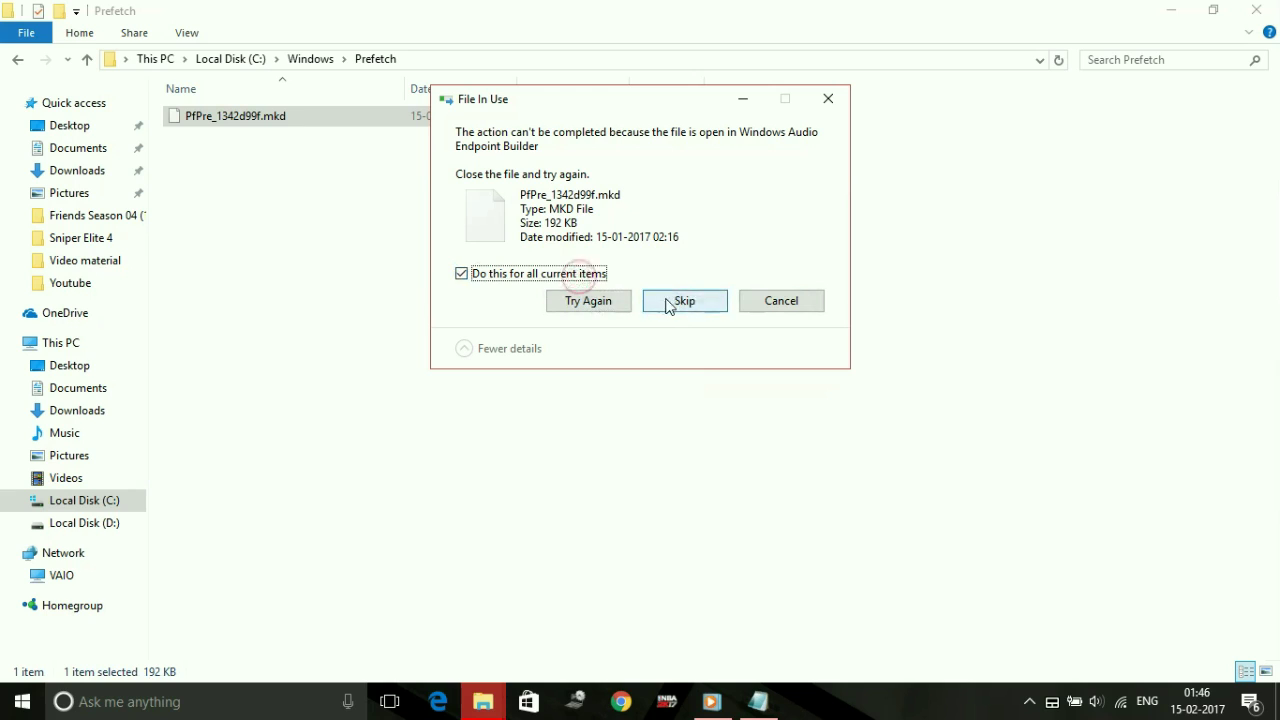
click(672, 302)
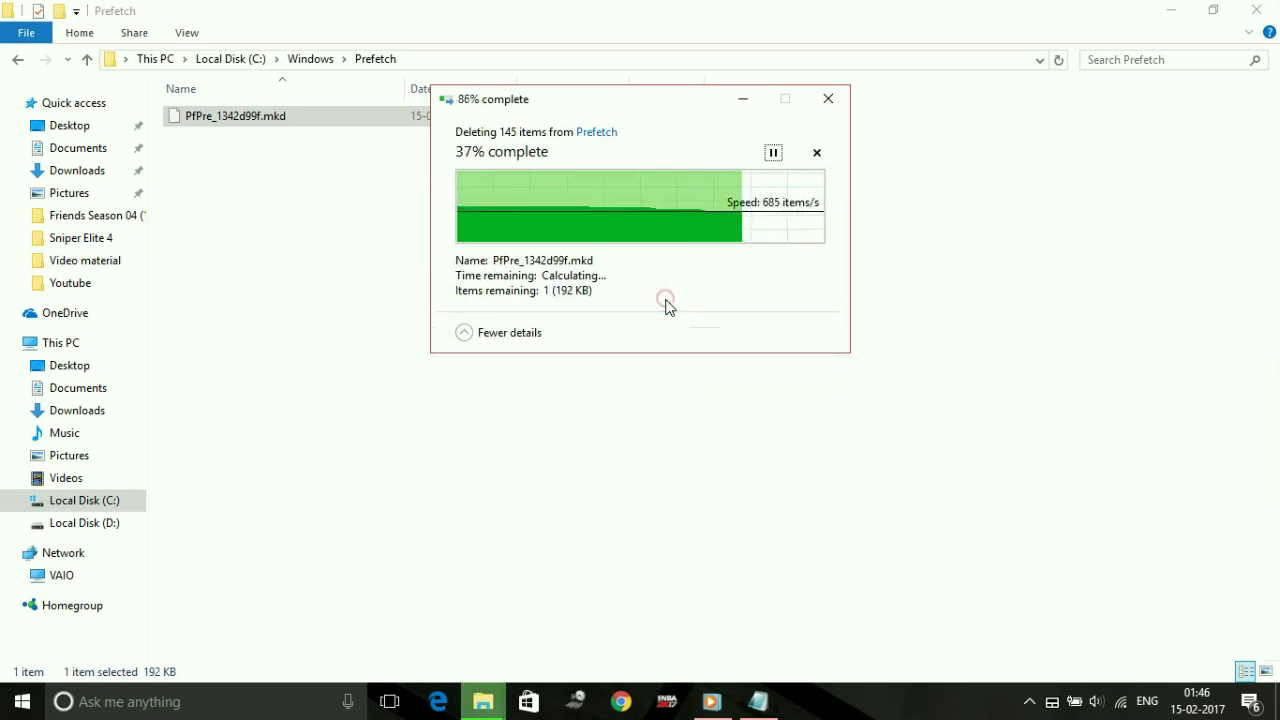
click(750, 701)
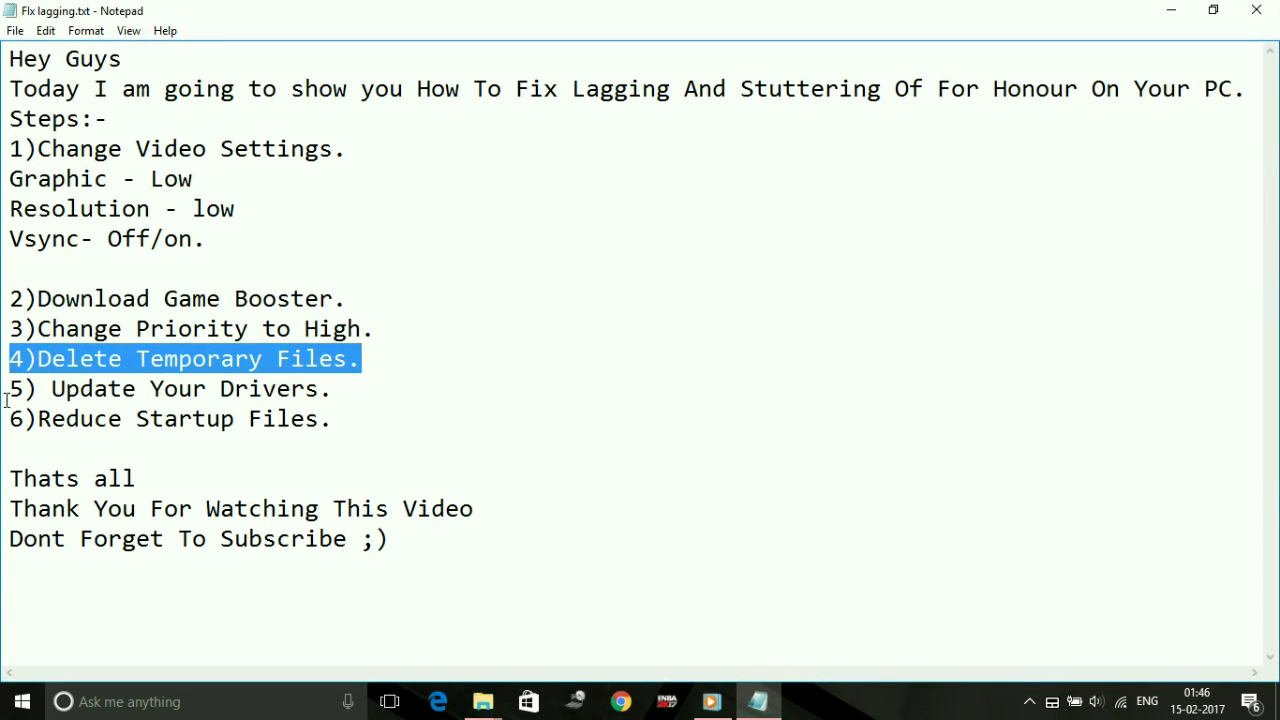
Highlight the '5) Update Your Drivers' and '6)Reduce Startup Files.' steps in the notes.
drag(8, 395, 337, 391)
click(337, 392)
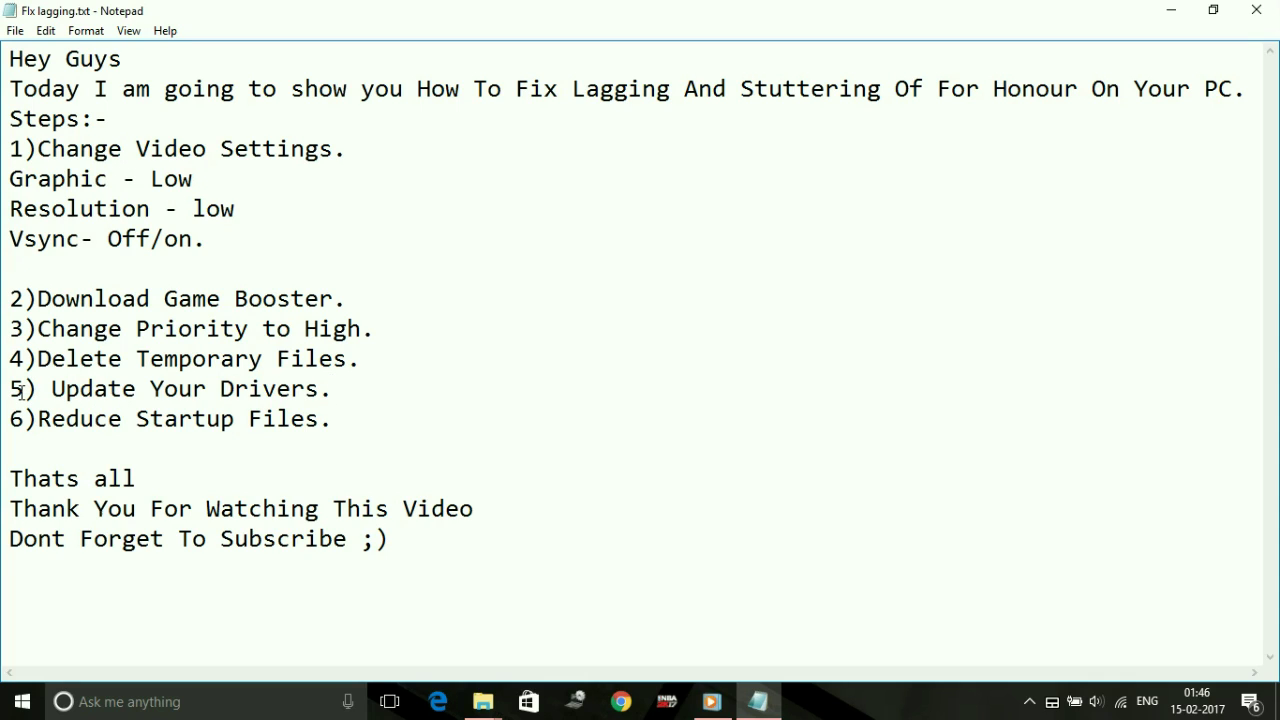
drag(9, 390, 393, 400)
click(393, 400)
drag(7, 423, 291, 437)
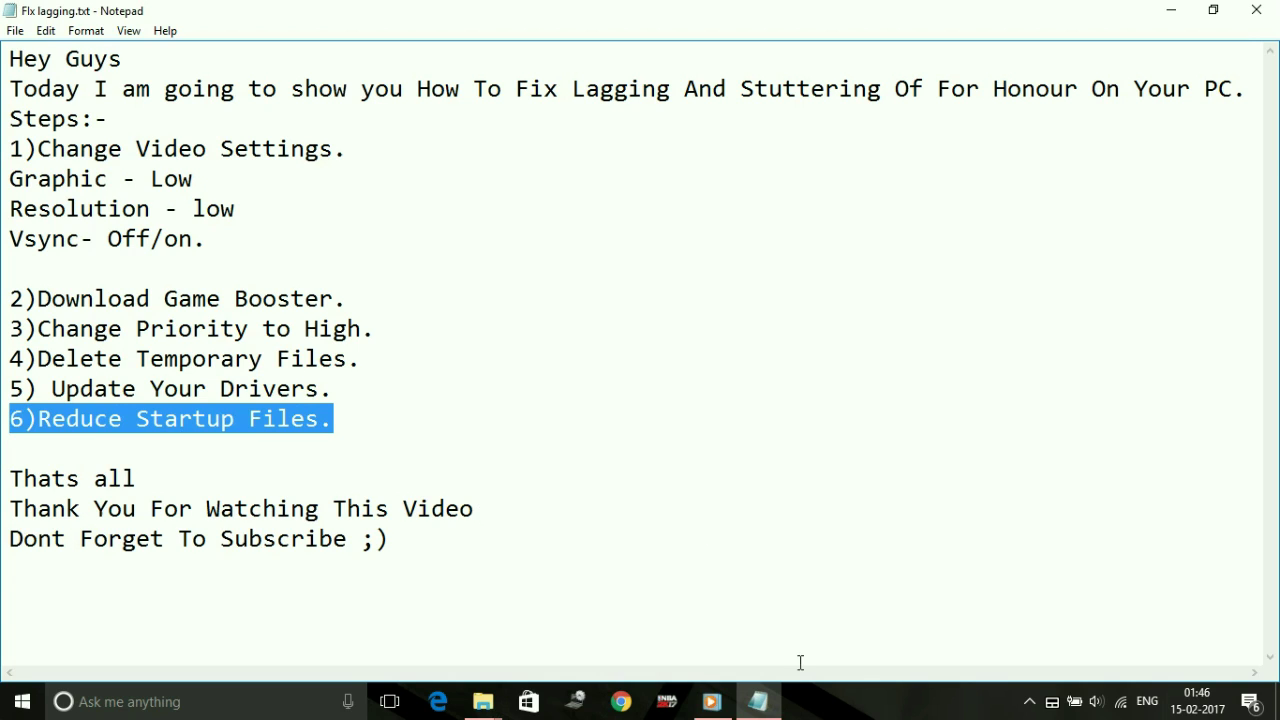
Open Task Manager from the taskbar's context menu.
click(852, 702)
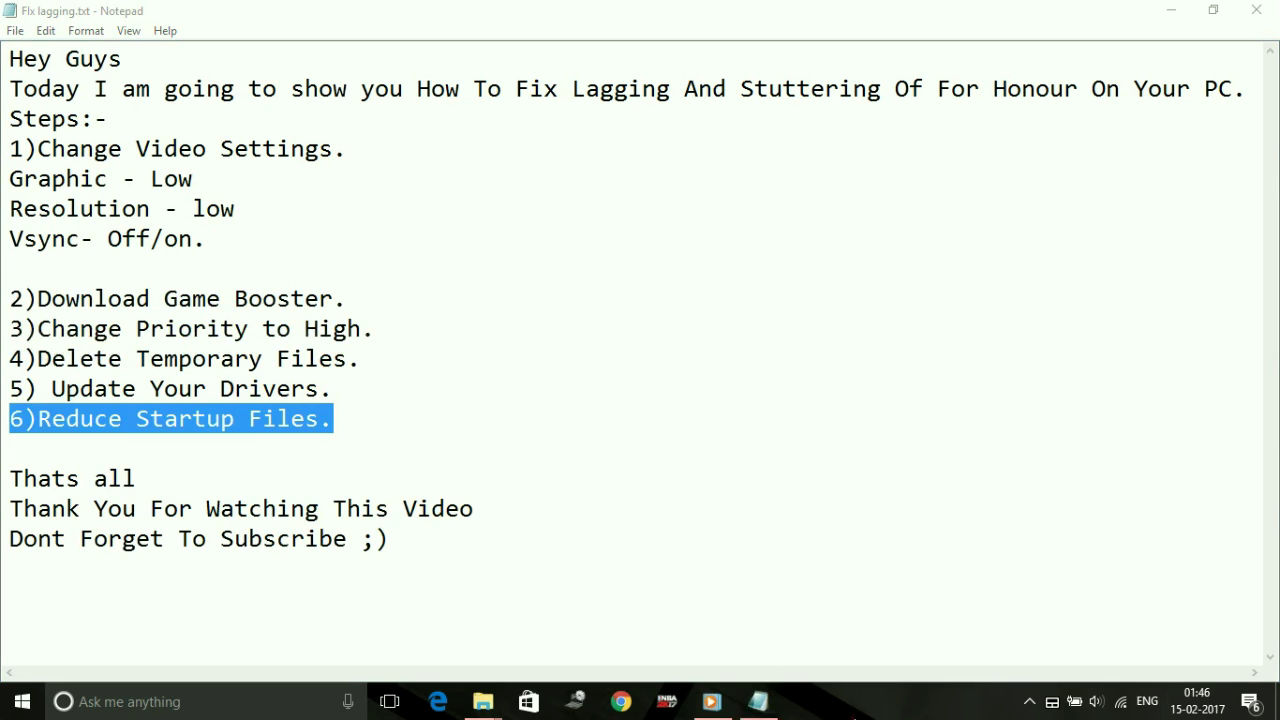
right_click(890, 697)
click(1034, 592)
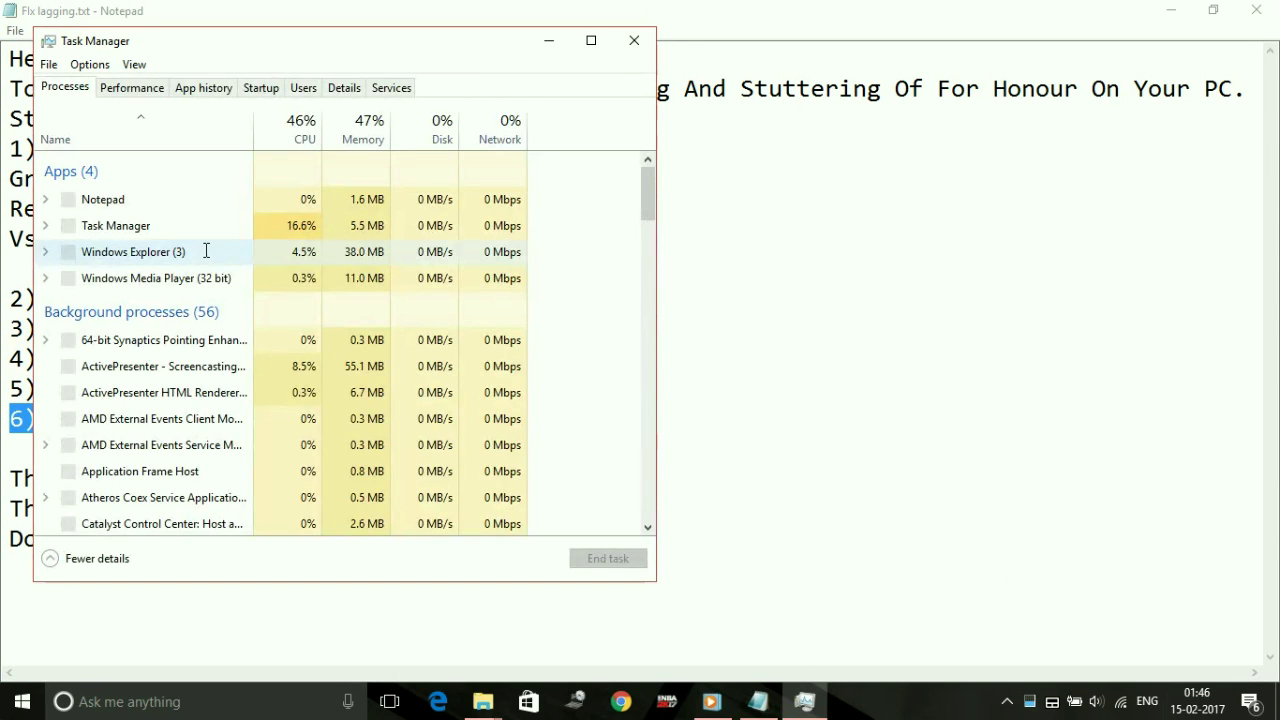
End the Cortana background process in Task Manager.
click(206, 251)
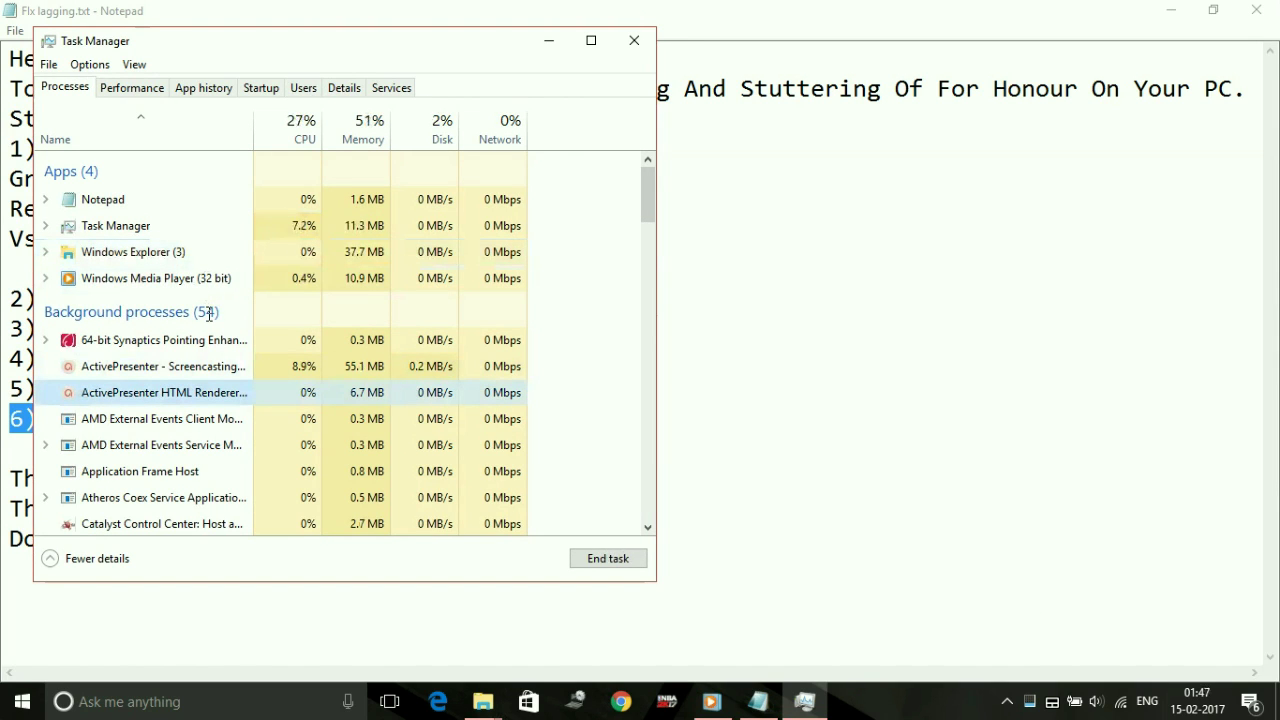
key(Down)
key(Down)
key(Down)
key(Down)
key(Down)
key(Down)
key(Down)
key(Down)
key(Down)
key(Down)
key(Down)
key(Down)
key(Down)
key(Down)
key(Down)
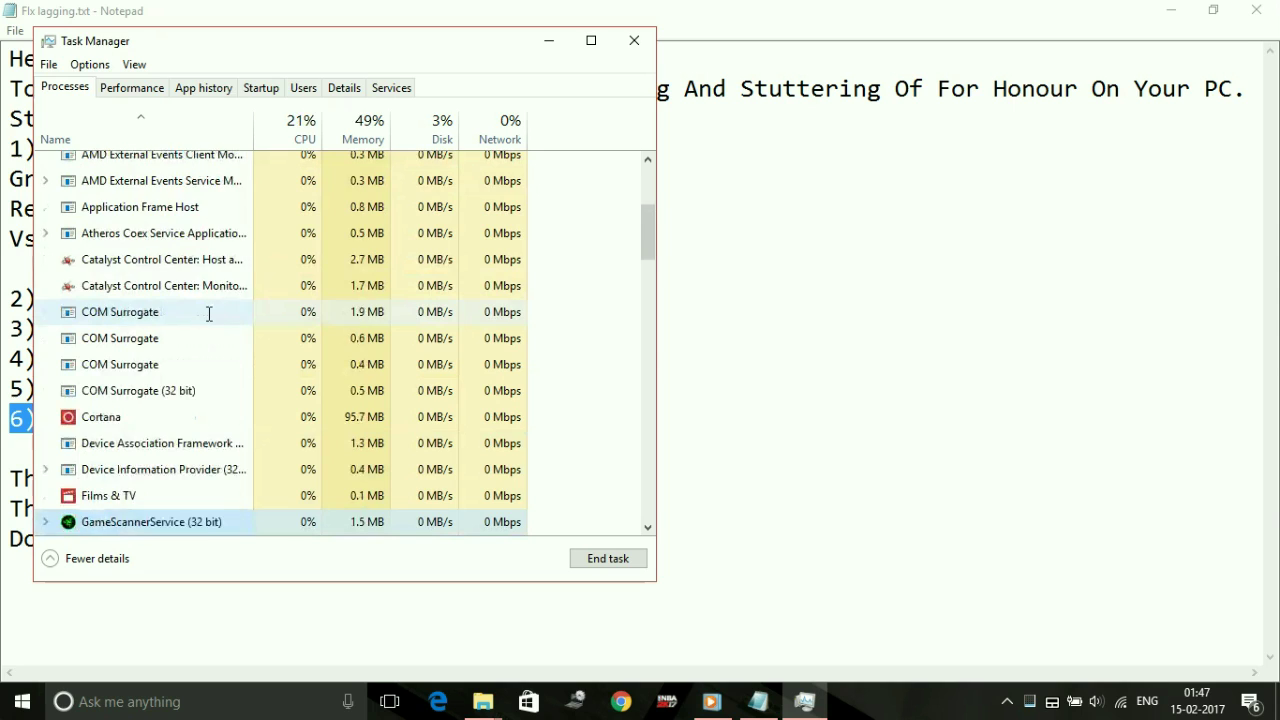
right_click(129, 409)
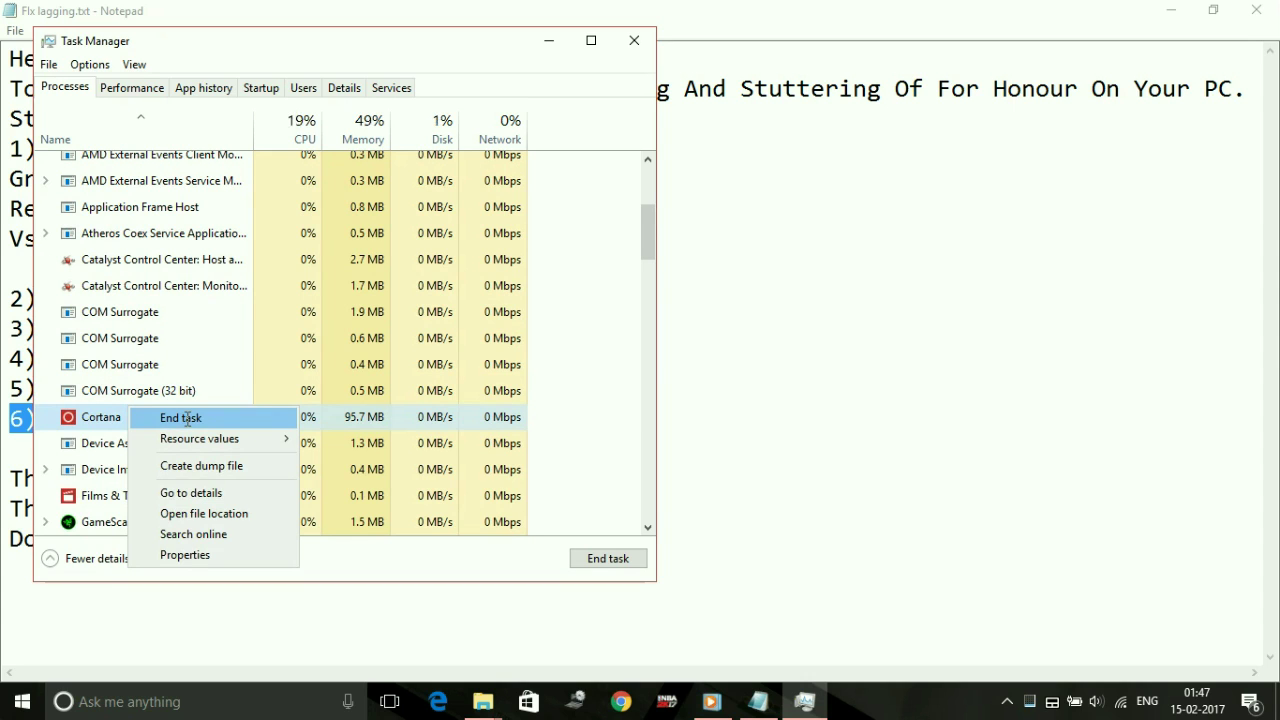
click(187, 418)
End the Films & TV process and look over the remaining processes.
scroll(187, 418, down, 1)
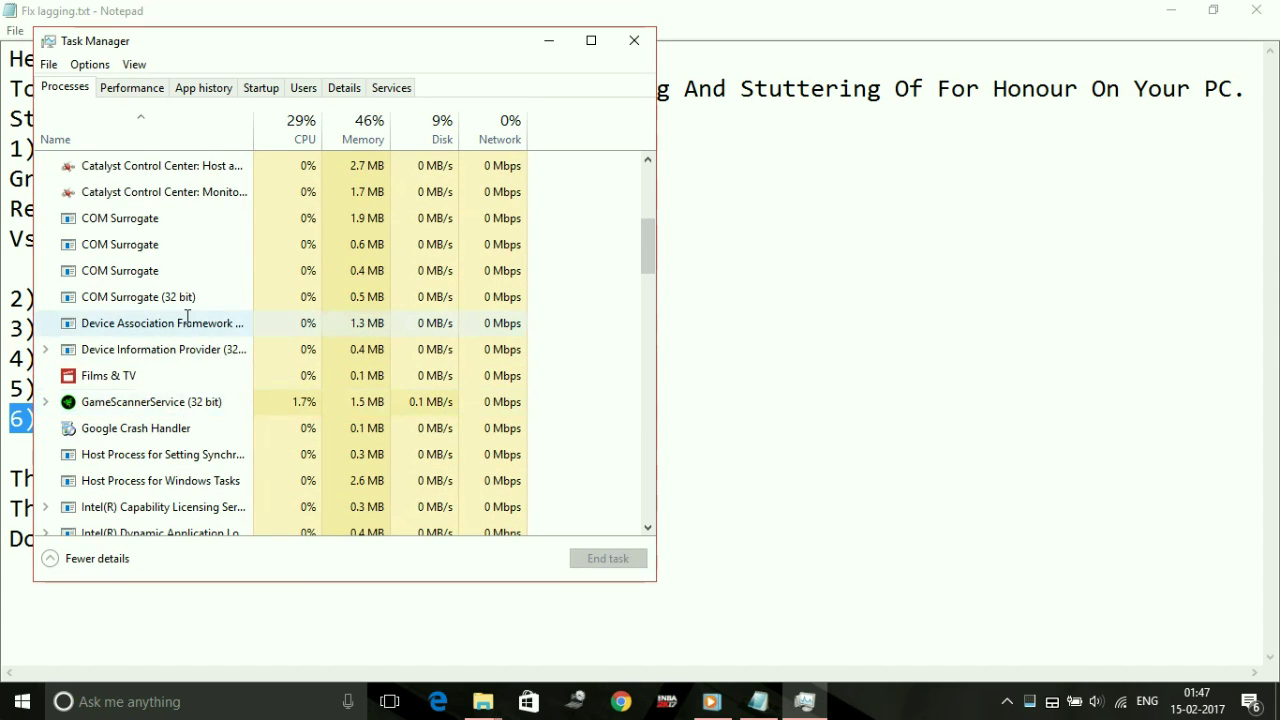
right_click(163, 376)
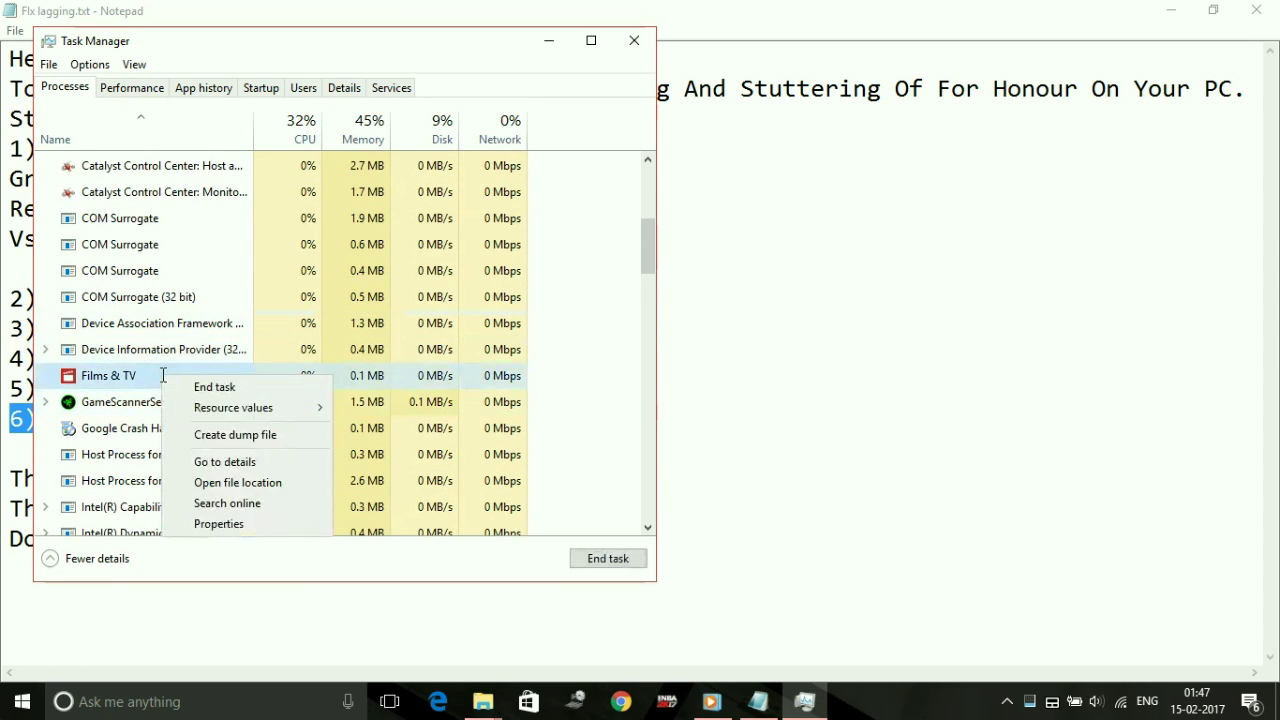
click(215, 388)
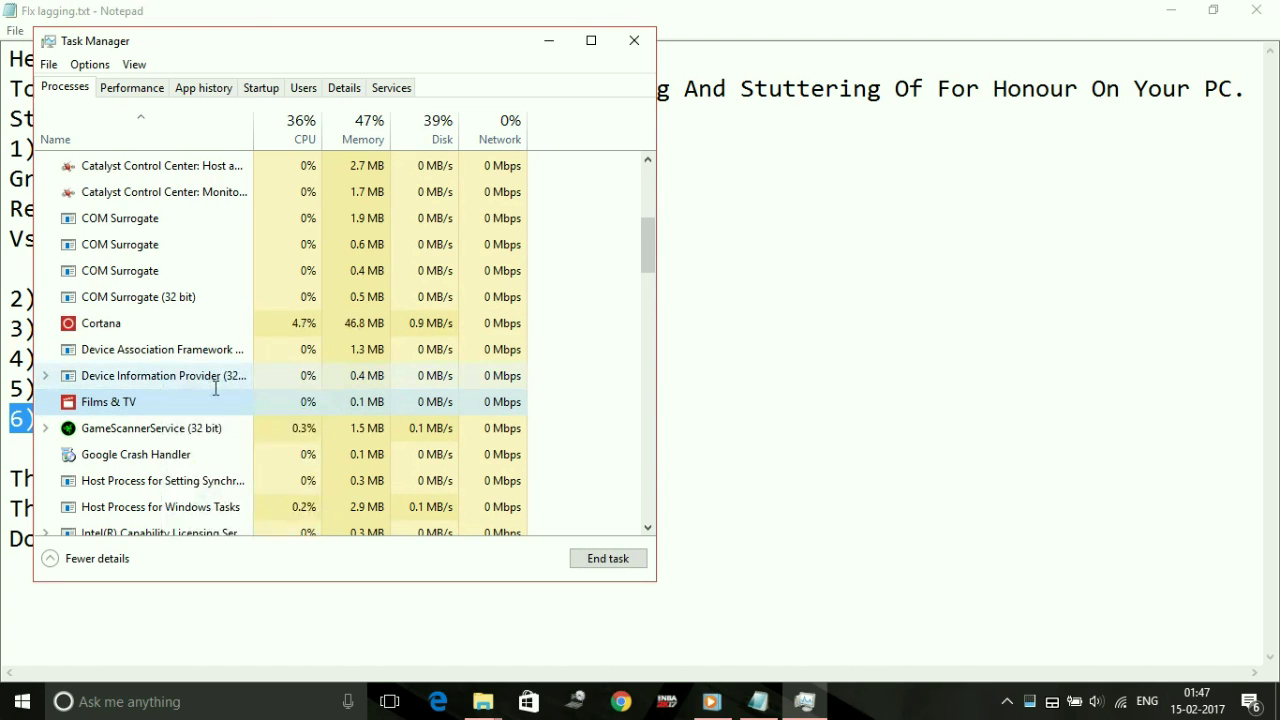
scroll(215, 388, down, 5)
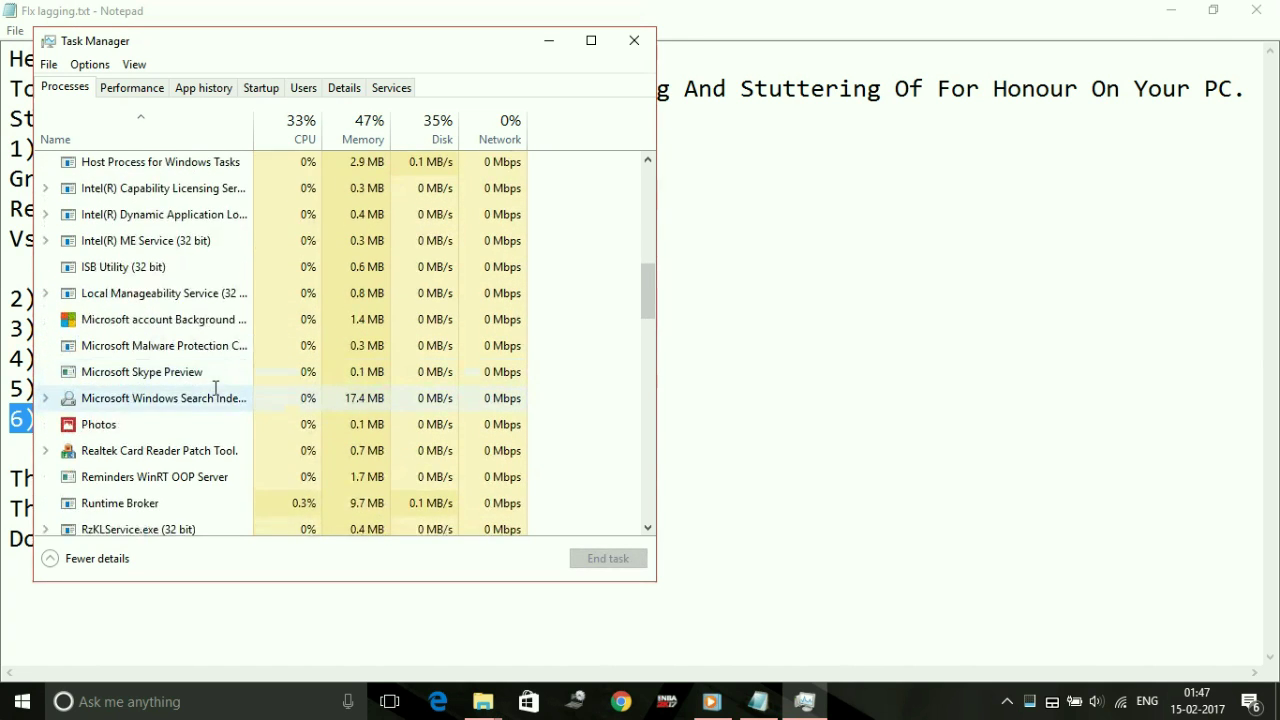
scroll(215, 388, down, 5)
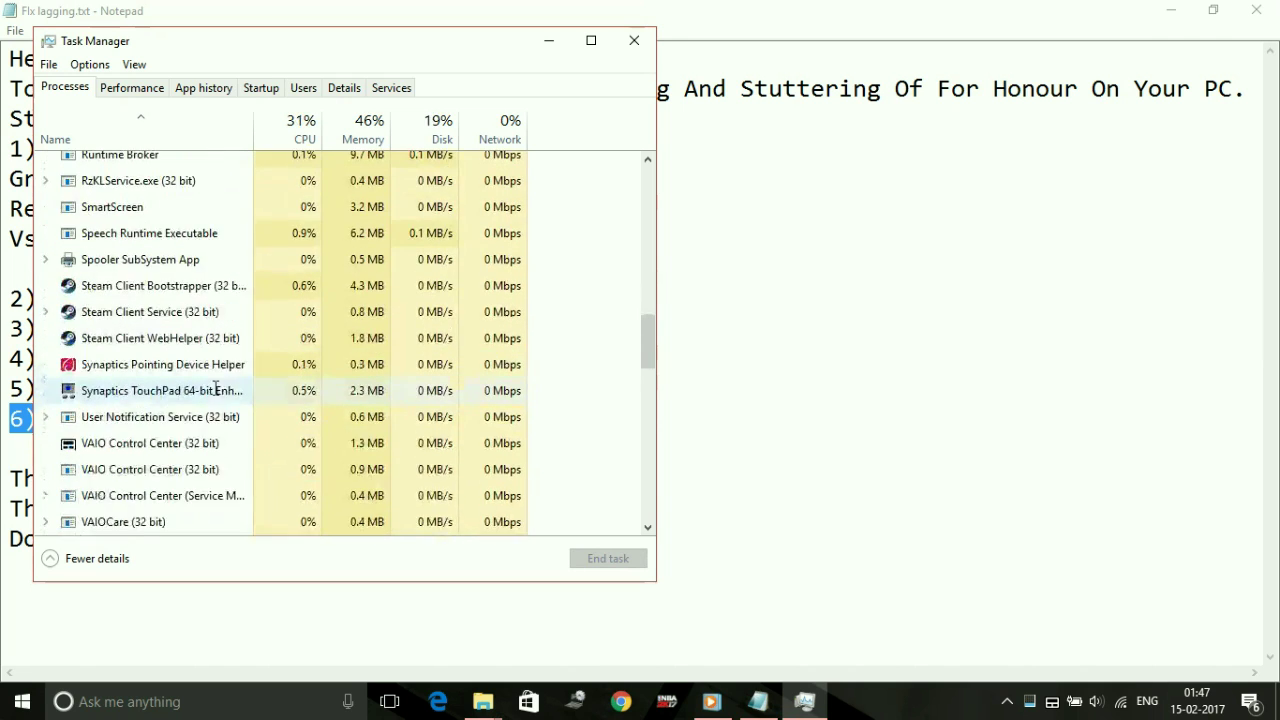
scroll(215, 388, down, 2)
scroll(228, 260, up, 5)
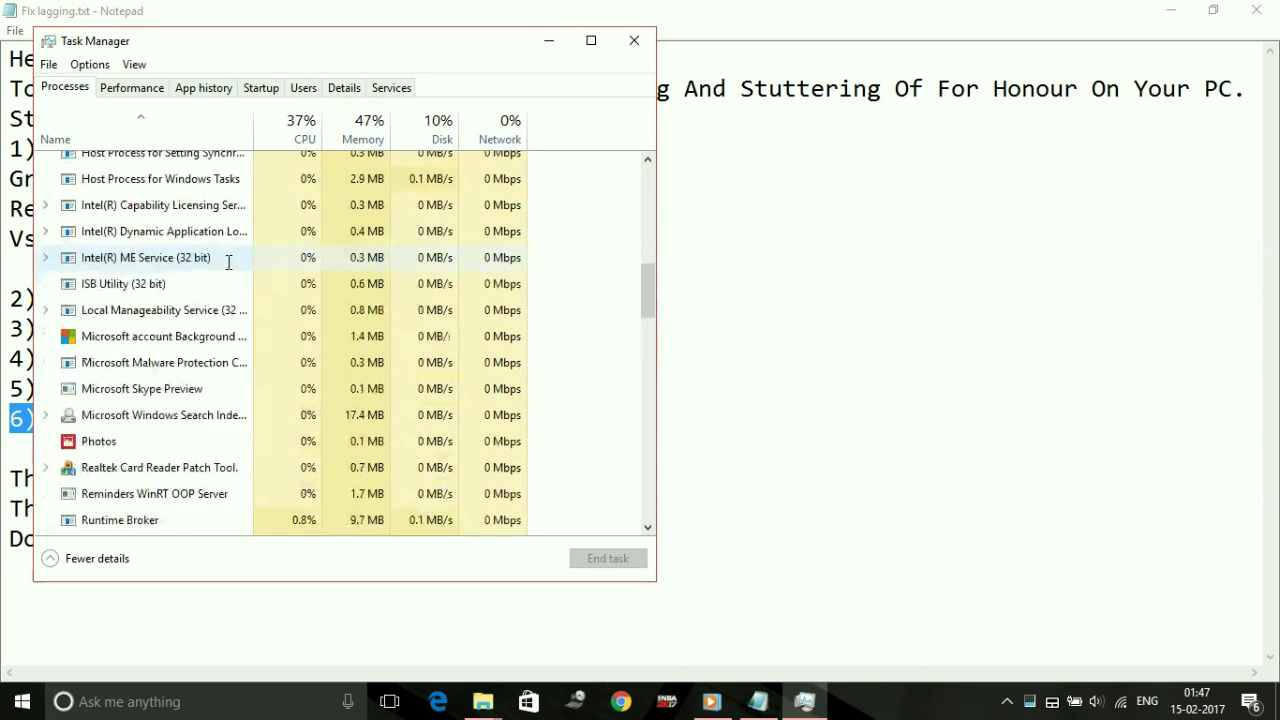
scroll(228, 260, up, 1)
Review the startup apps from BtvStack down to Wondershare Studio without changing any.
click(266, 87)
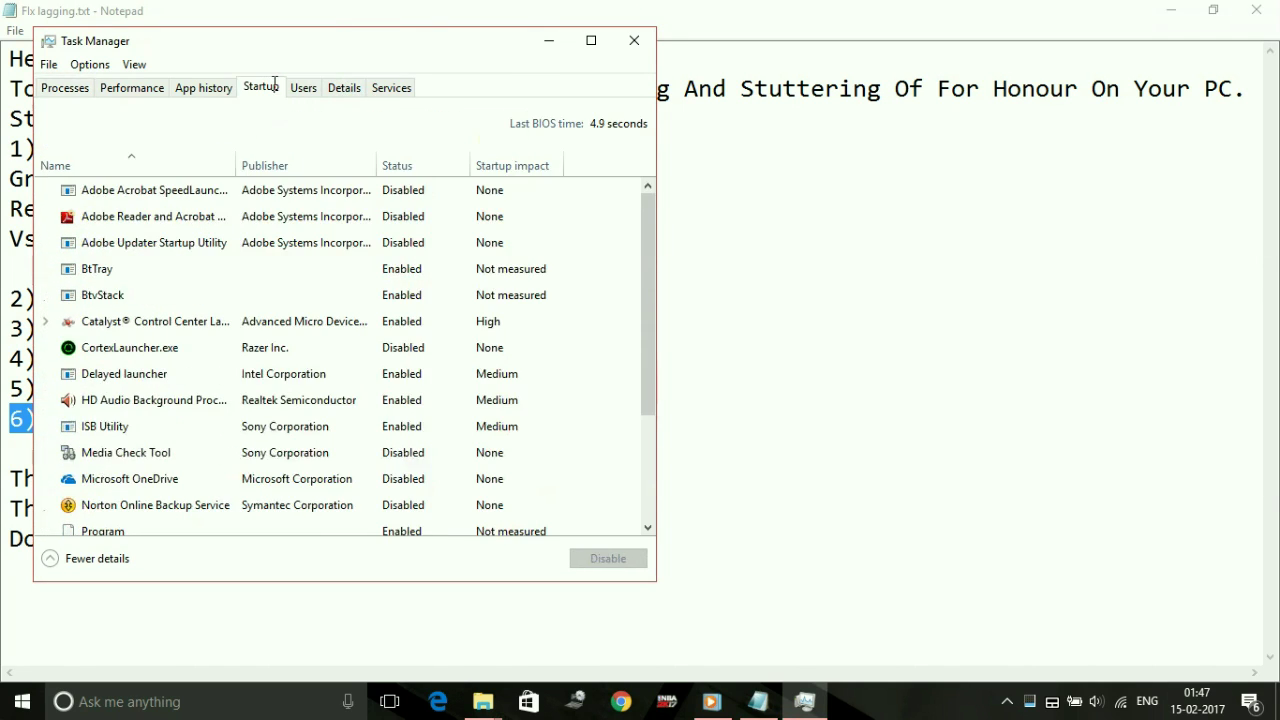
click(237, 292)
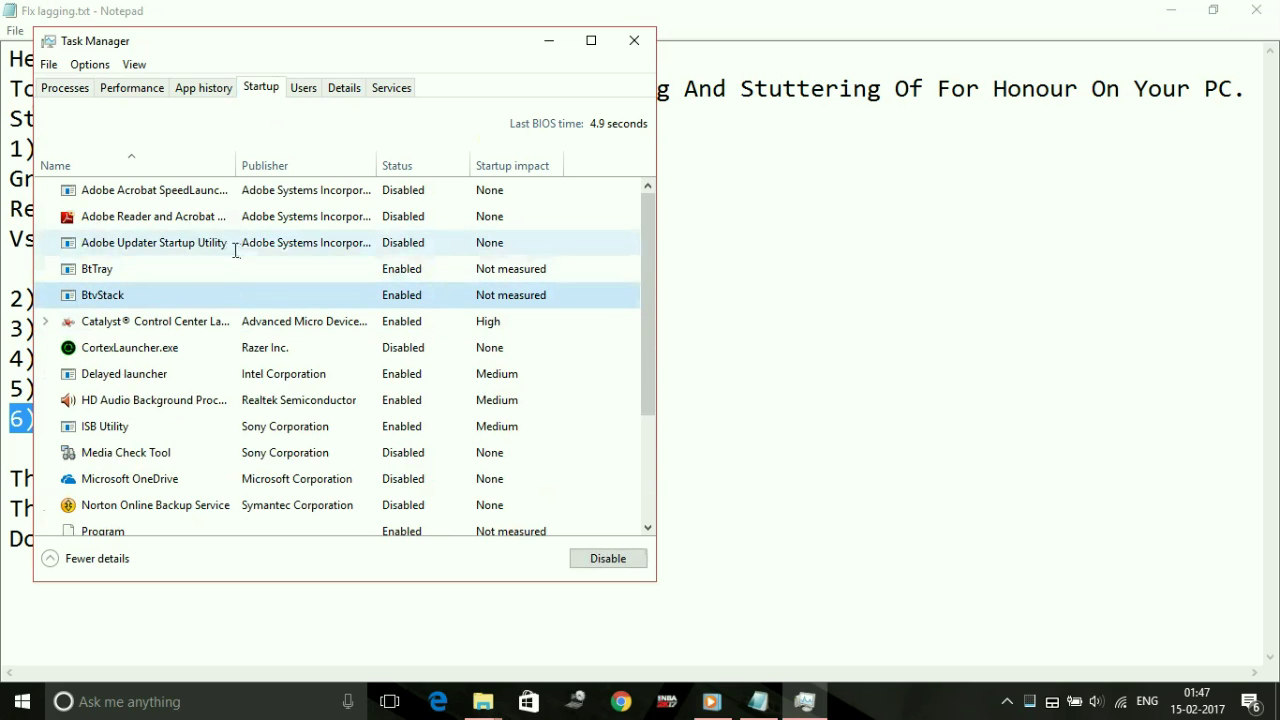
key(Up)
key(Up)
key(Up)
key(Up)
key(Down)
key(Down)
key(Down)
key(Down)
key(Down)
key(Down)
key(Down)
key(Down)
key(Down)
key(Down)
key(Down)
key(Down)
key(Down)
key(Down)
key(Down)
key(Down)
key(Down)
key(Down)
key(Down)
key(Up)
key(Up)
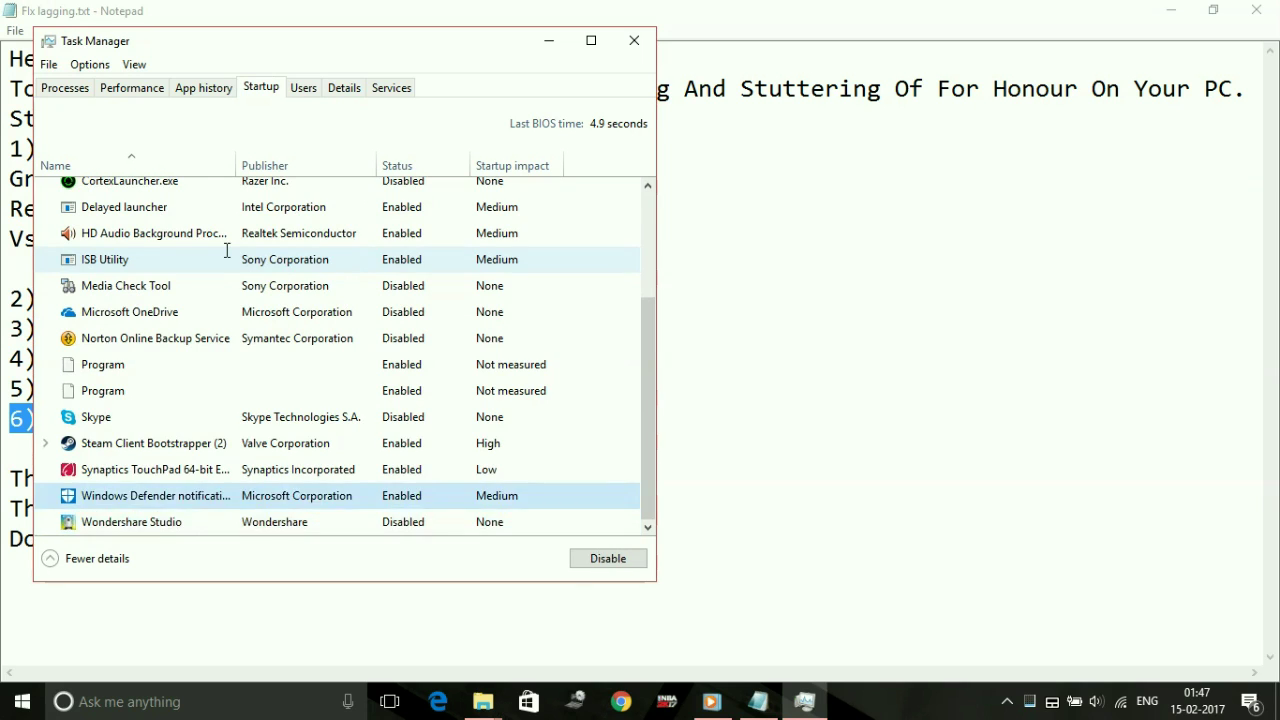
key(Page_Up)
key(Page_Up)
key(Down)
key(Page_Down)
key(Page_Down)
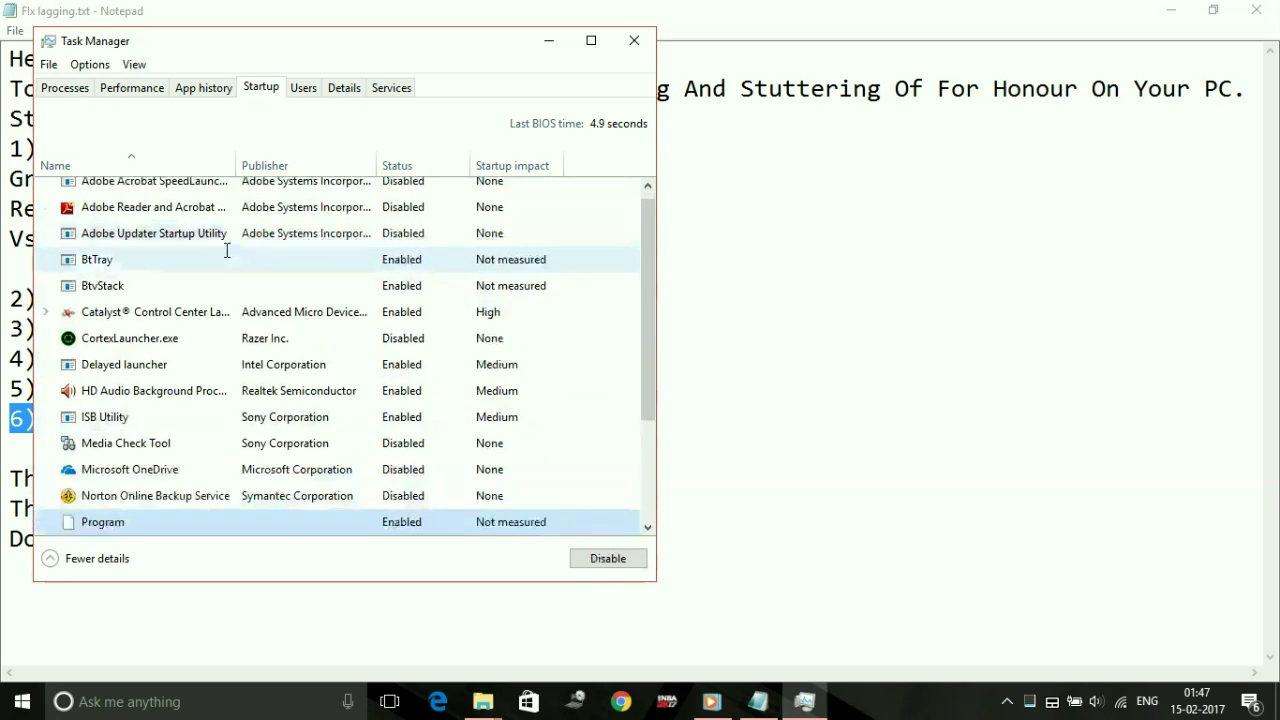
key(Up)
key(Up)
key(Up)
key(Up)
key(Up)
key(Up)
key(Up)
key(Up)
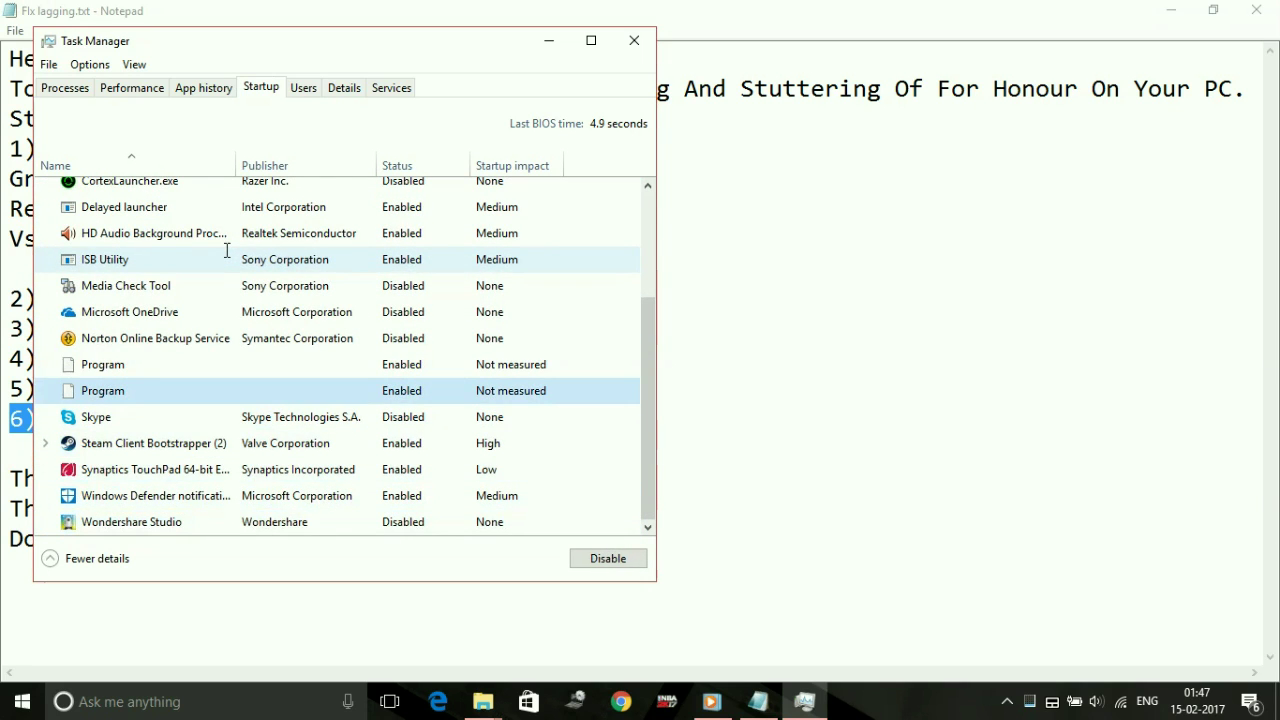
key(Down)
key(Down)
key(Down)
key(Page_Down)
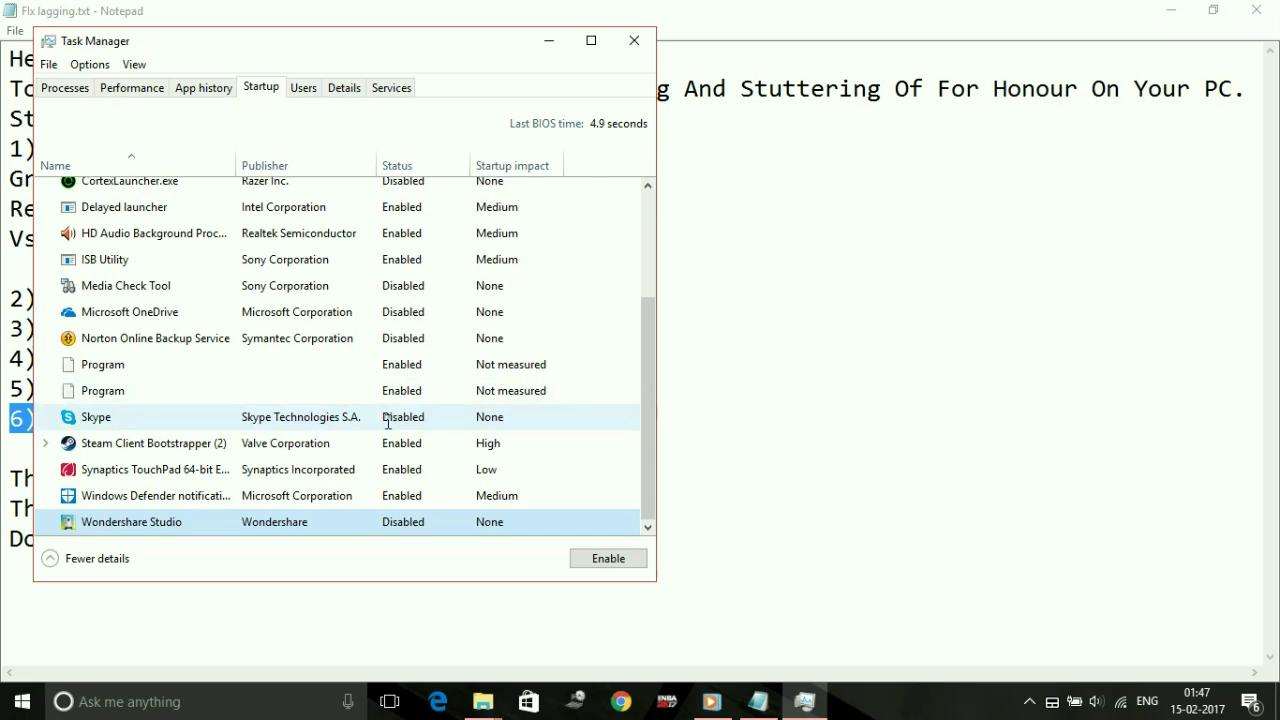
Check the Adobe Updater, Adobe Reader and Adobe Acrobat startup entries, then close Task Manager.
scroll(388, 422, up, 2)
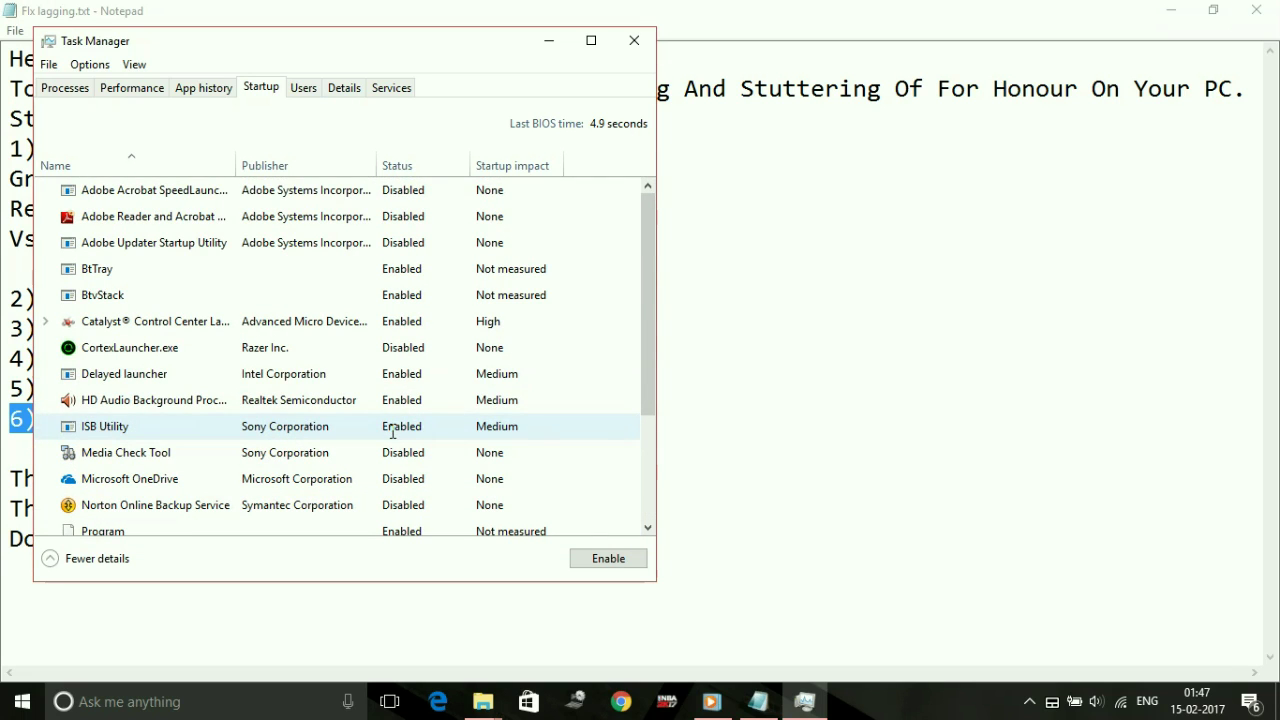
click(197, 236)
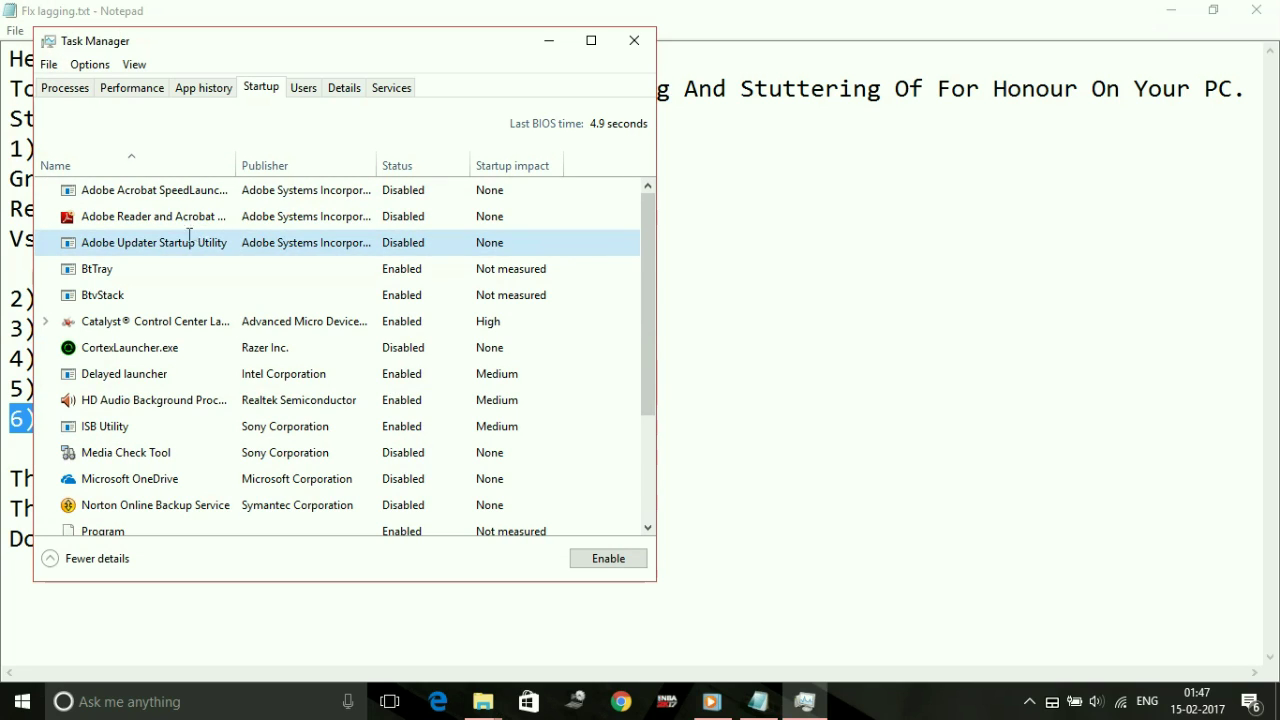
click(158, 218)
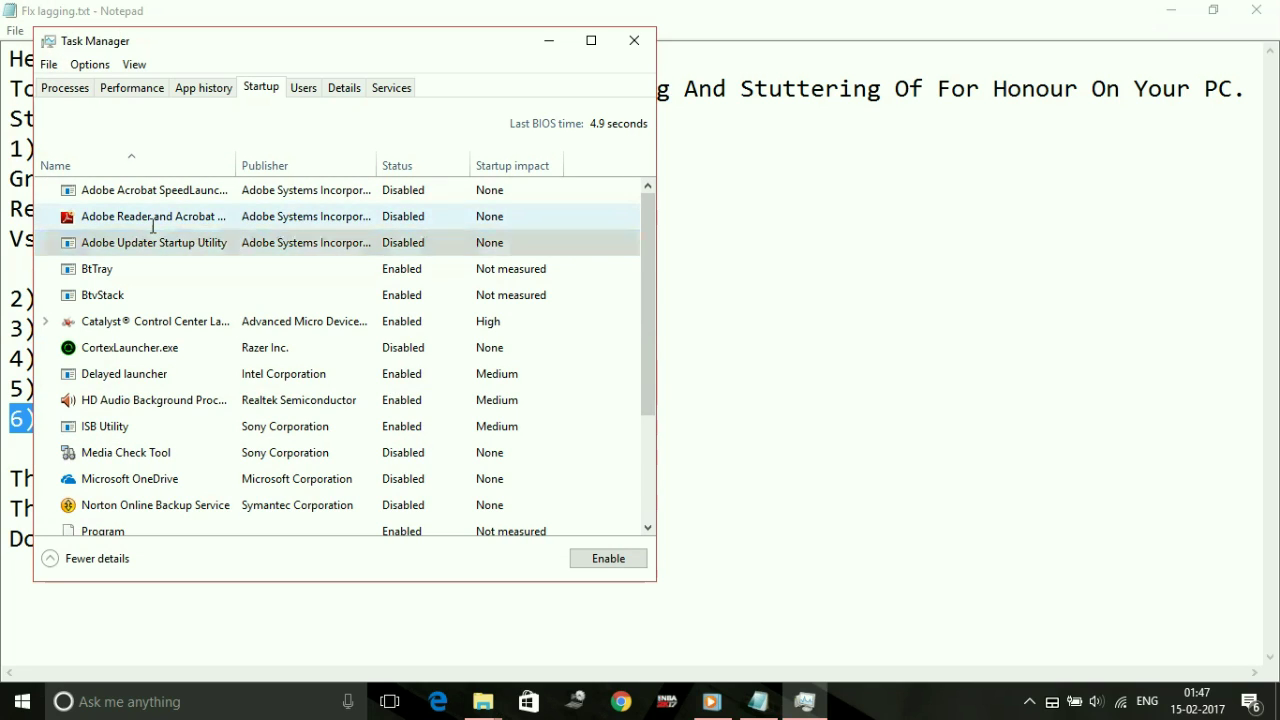
click(256, 199)
click(636, 42)
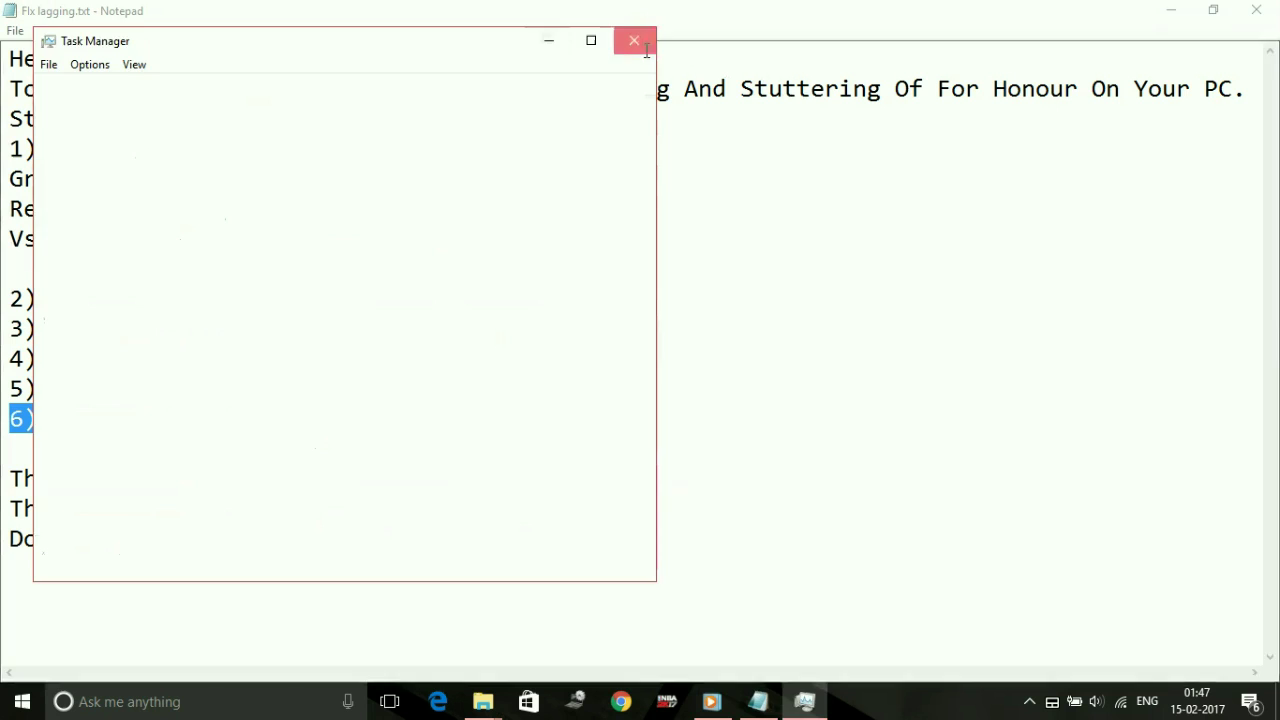
click(420, 290)
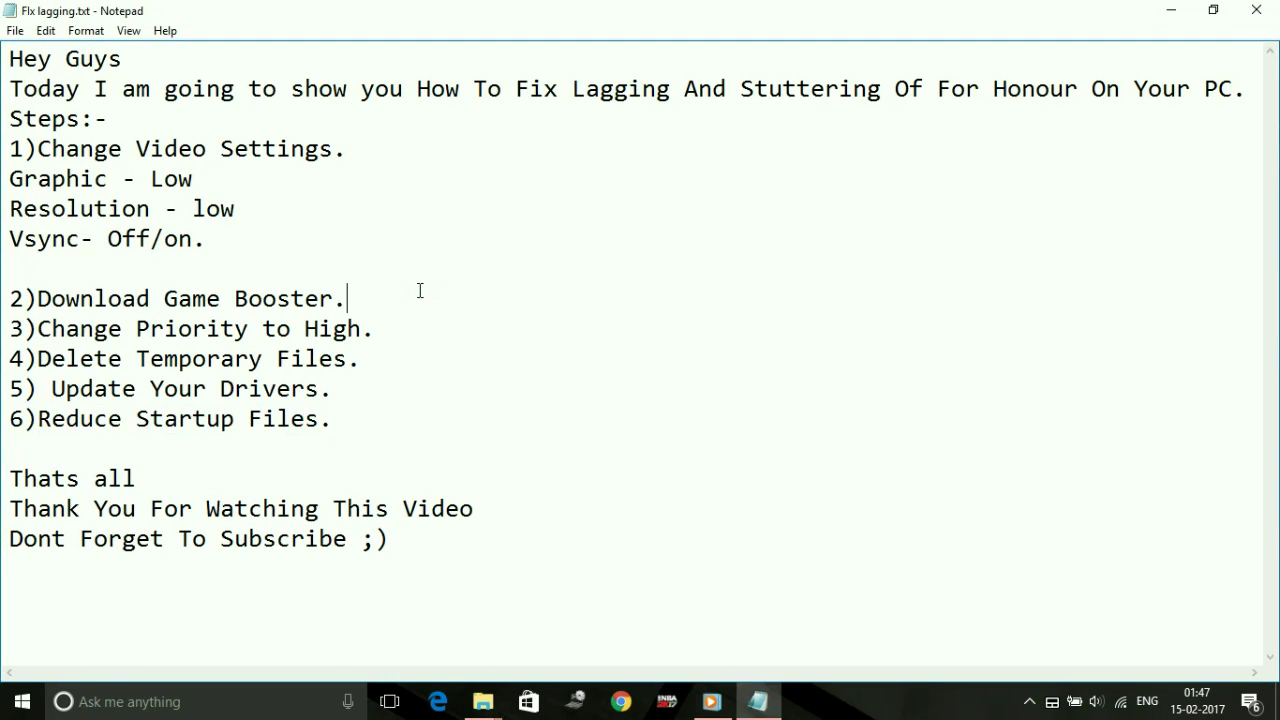